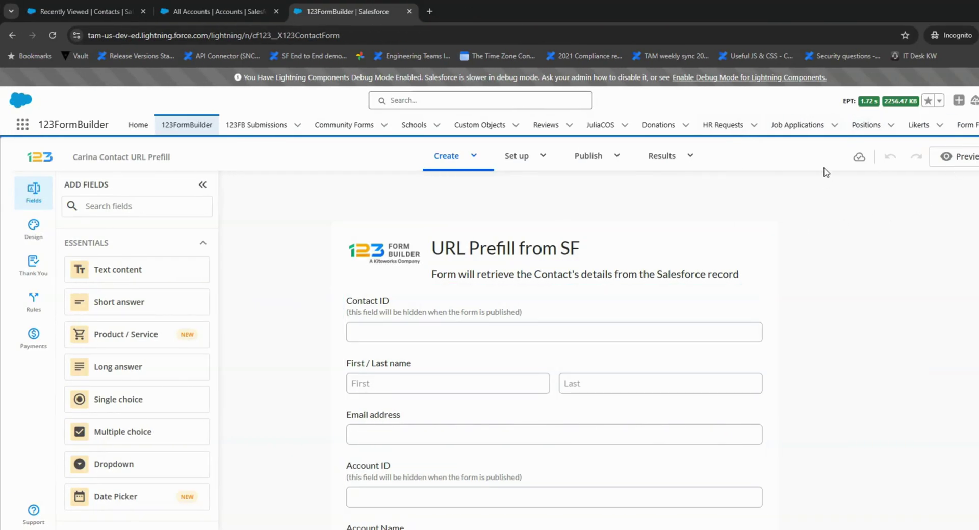
Step: Preview the URL Prefill form as respondents see it, then go back to the form editor
left_click(951, 163)
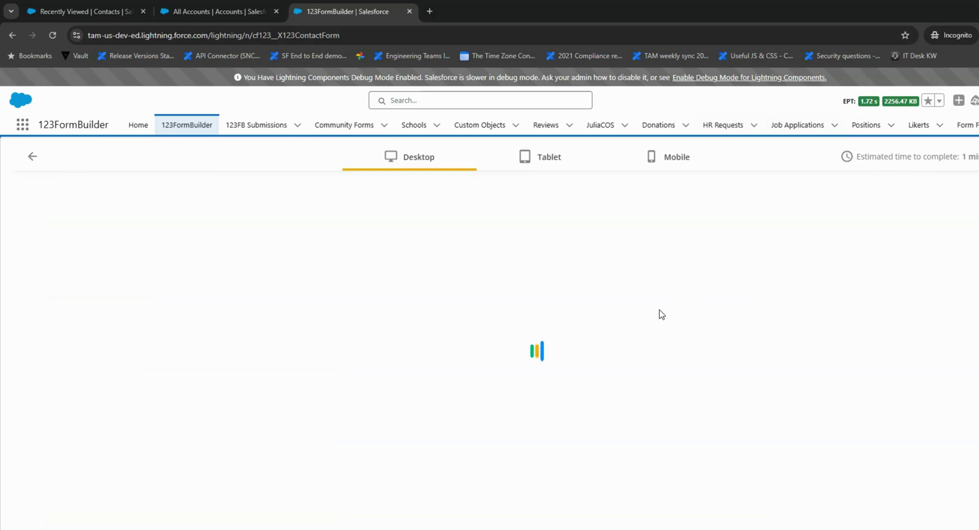
scroll(365, 293, "down", 1)
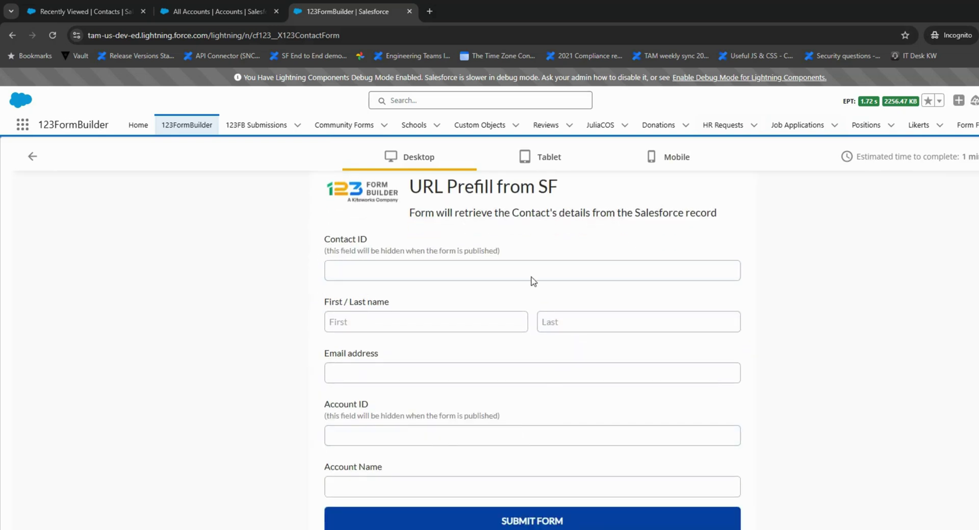
left_click(32, 157)
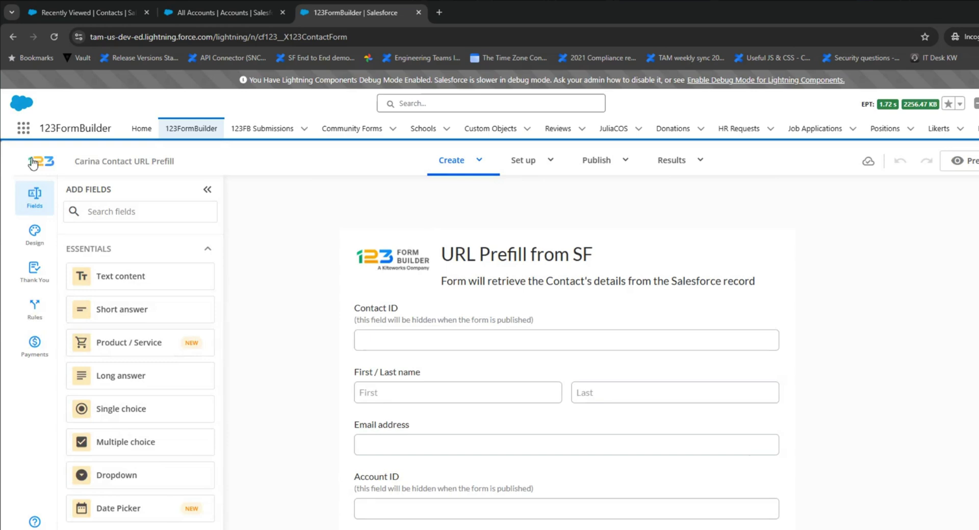
Step: Create a new Salesforce lookup named 'Get Contact Details' that searches Contact records
left_click(550, 160)
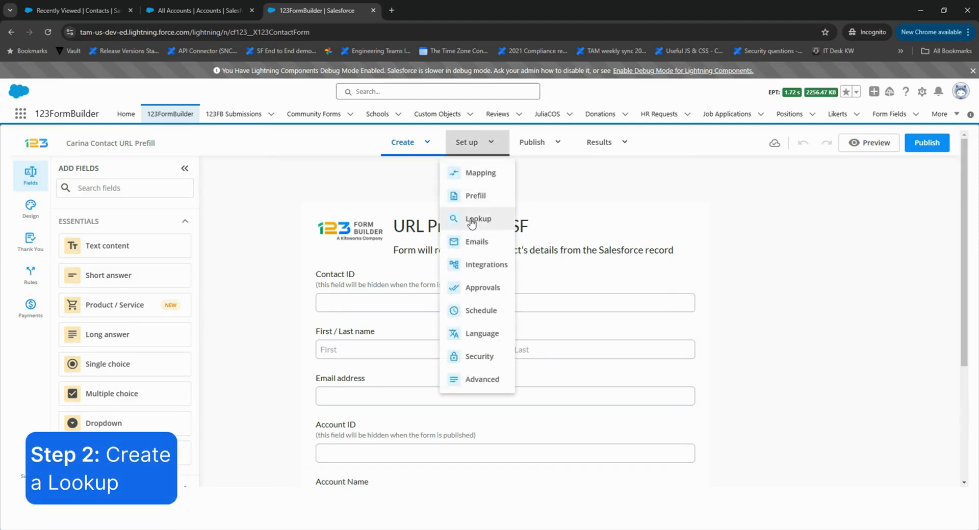
left_click(489, 220)
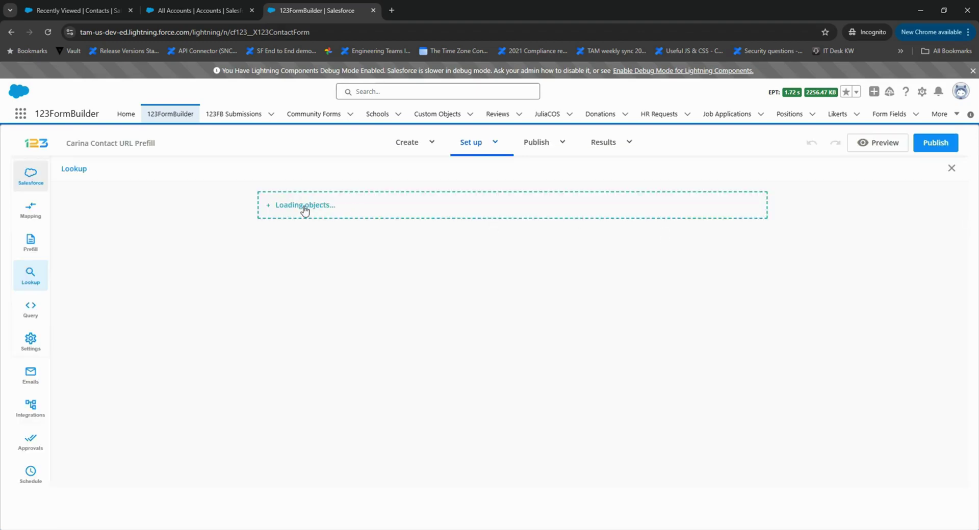
left_click(304, 210)
left_click(314, 200)
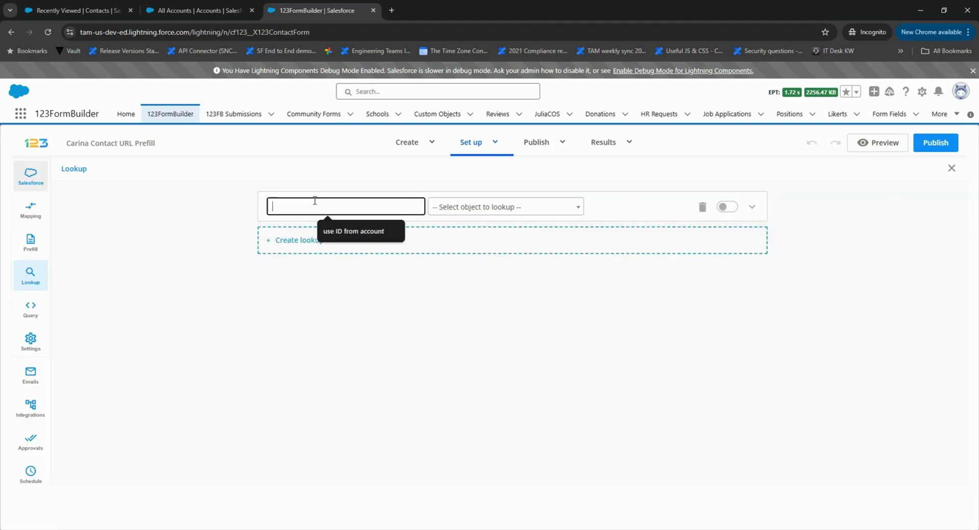
type("Get Contact")
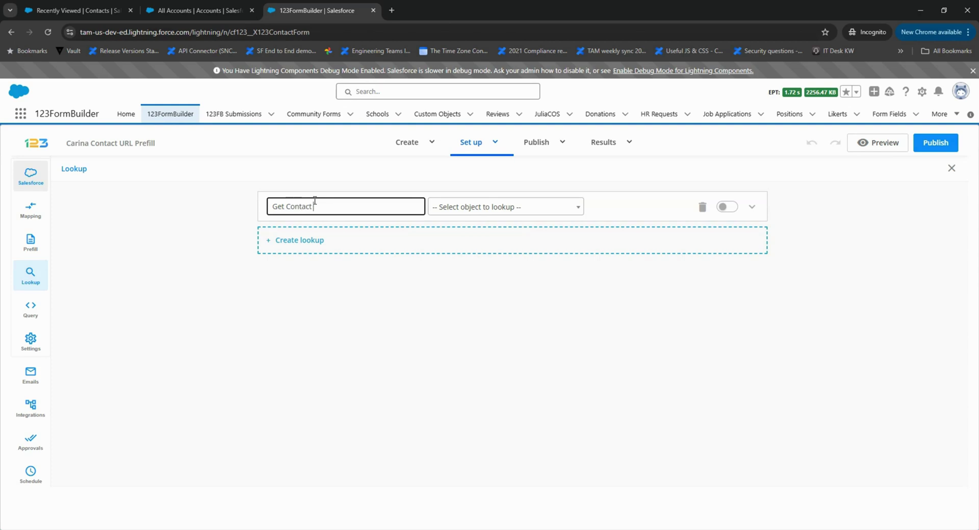
type(" Details")
left_click(536, 206)
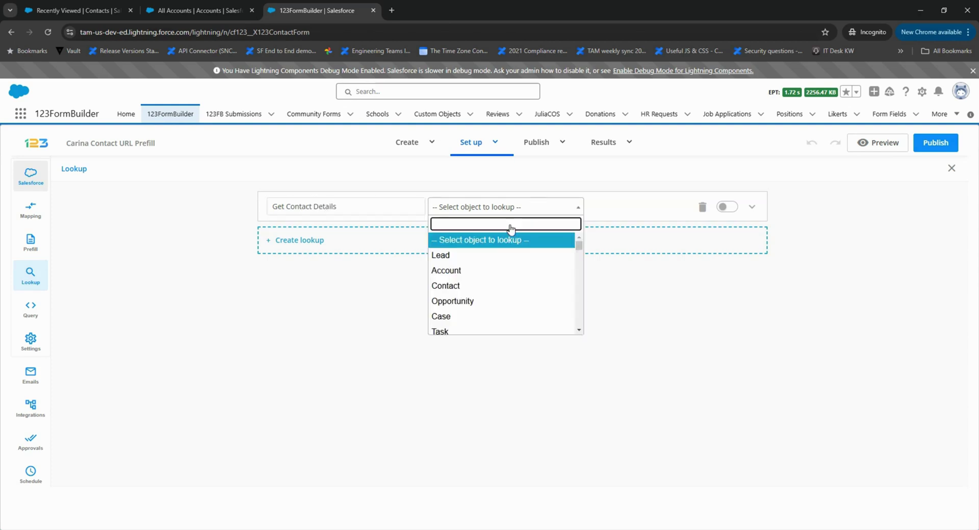
left_click(458, 286)
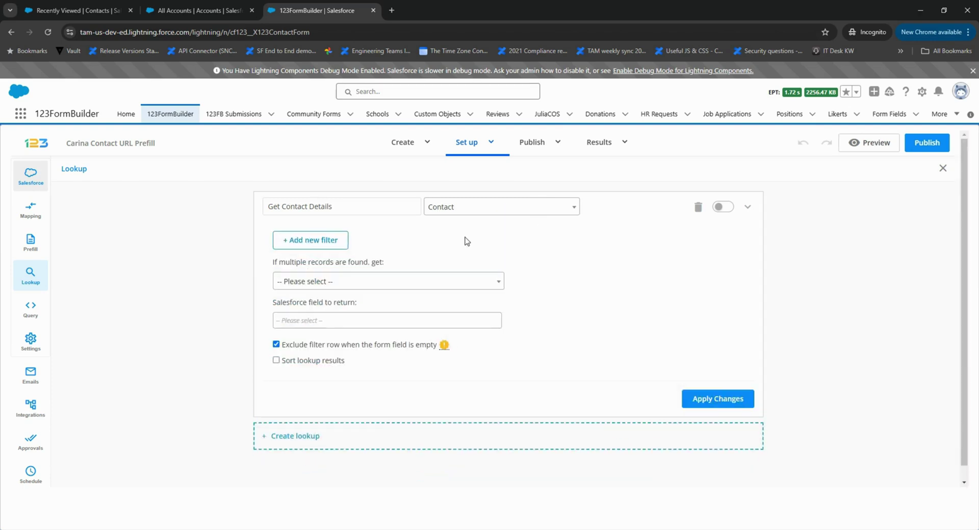
Step: Filter the lookup so Contact ID equals the request value cID
left_click(311, 241)
left_click(309, 263)
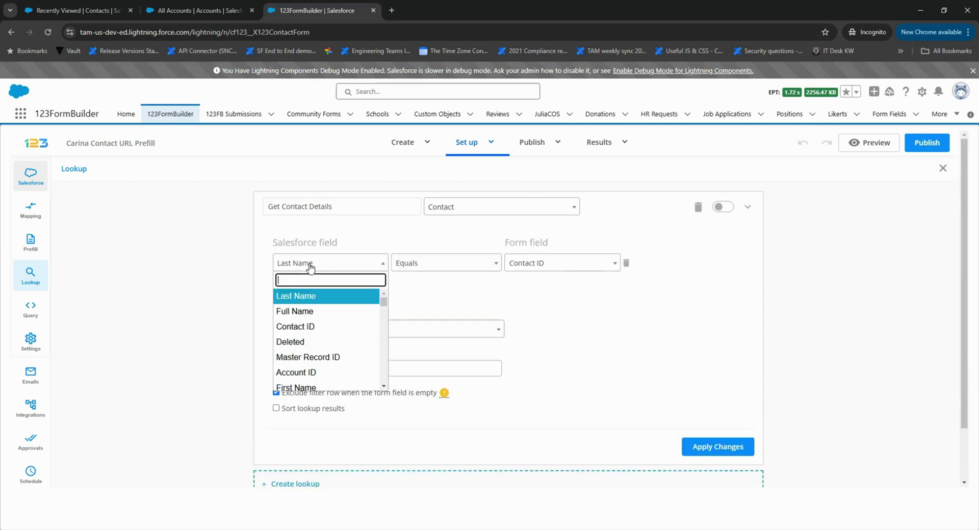
left_click(309, 327)
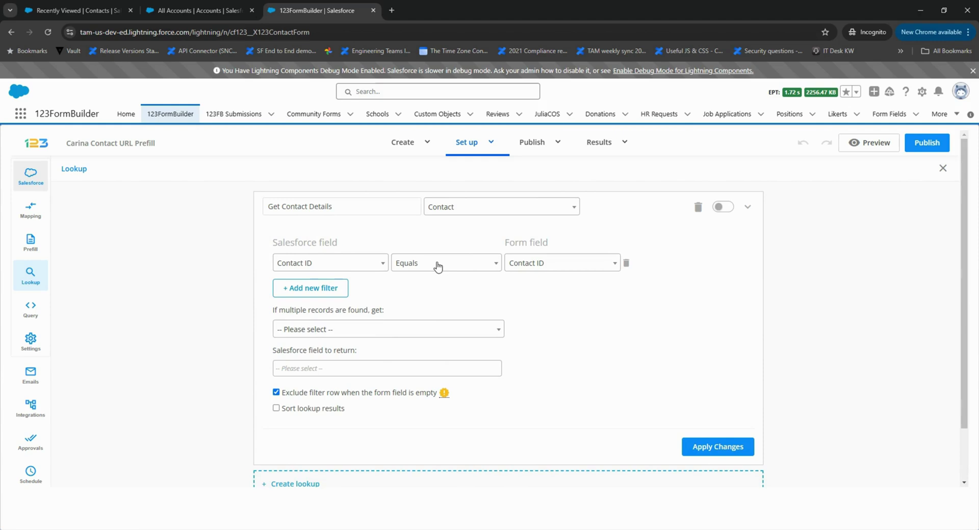
left_click(583, 263)
scroll(617, 342, "down", 2)
scroll(617, 344, "down", 1)
left_click(546, 354)
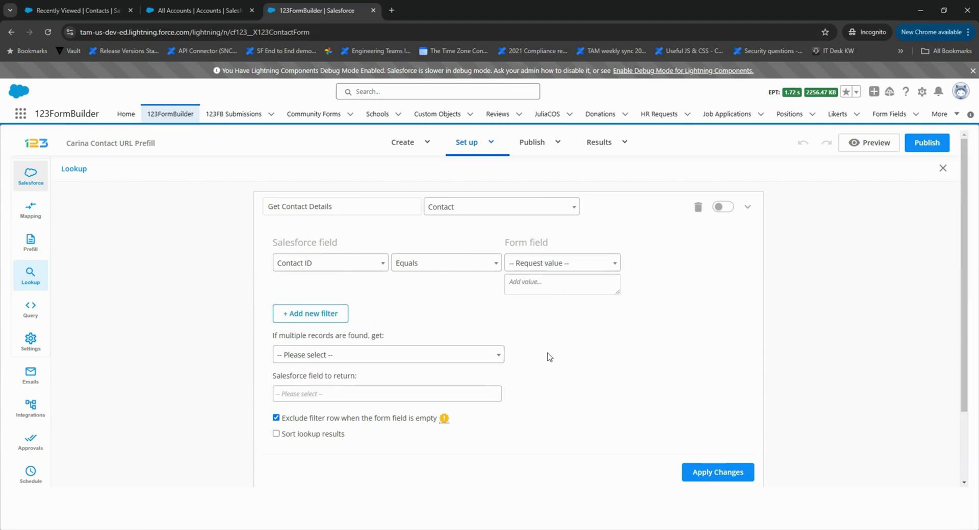
left_click(557, 291)
type("cID")
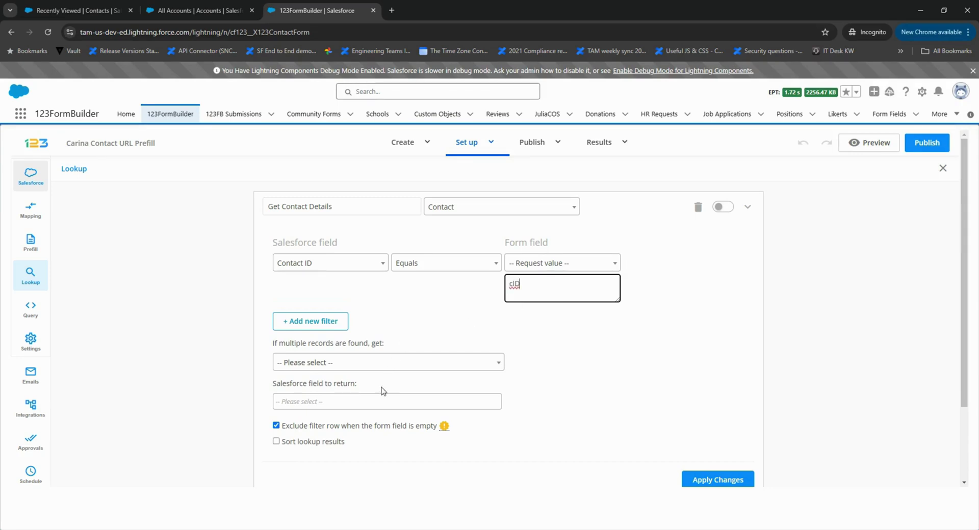
Step: Return Last Name, First Name, Email and Contact ID, then apply the lookup changes
left_click(375, 402)
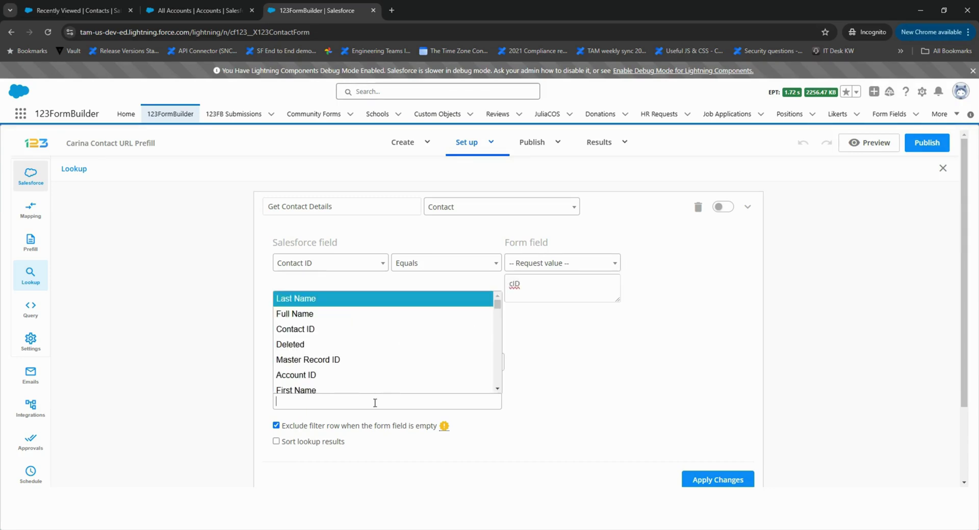
left_click(332, 304)
type("fir")
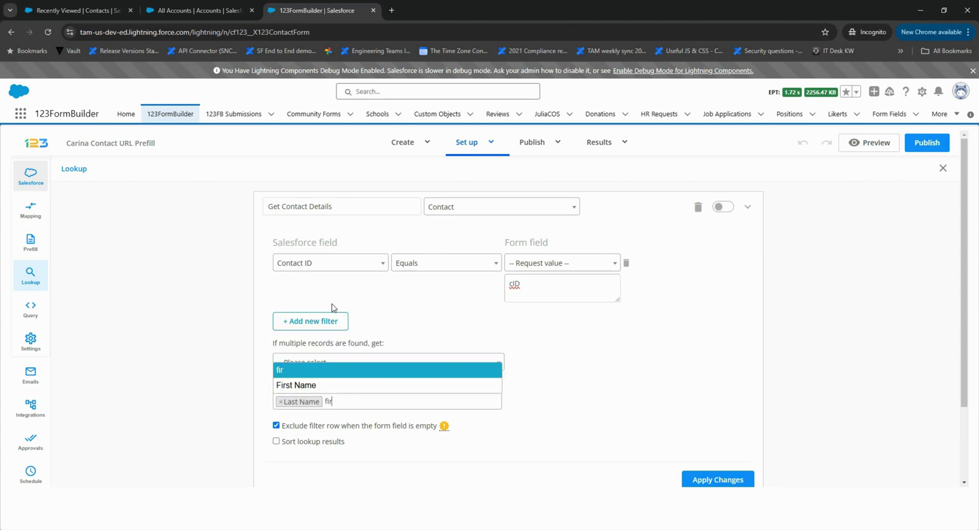
left_click(335, 386)
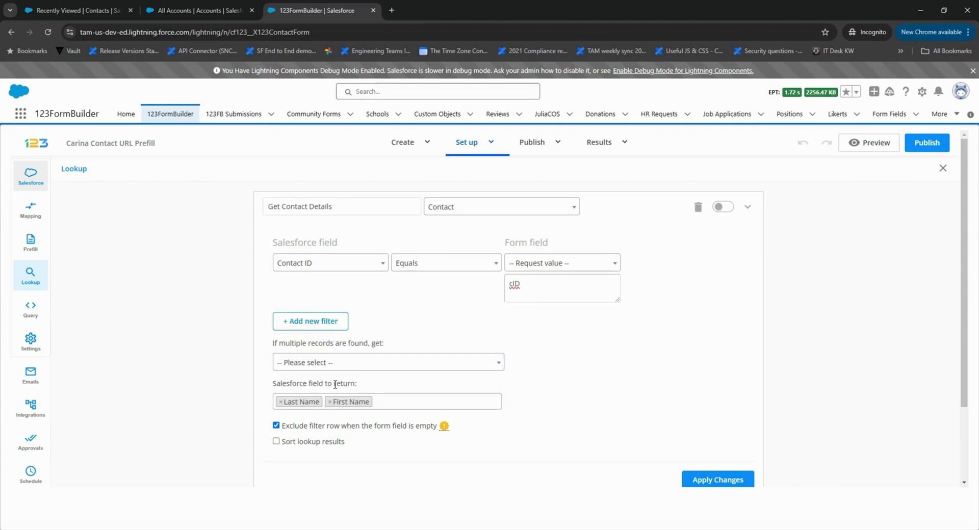
type("em")
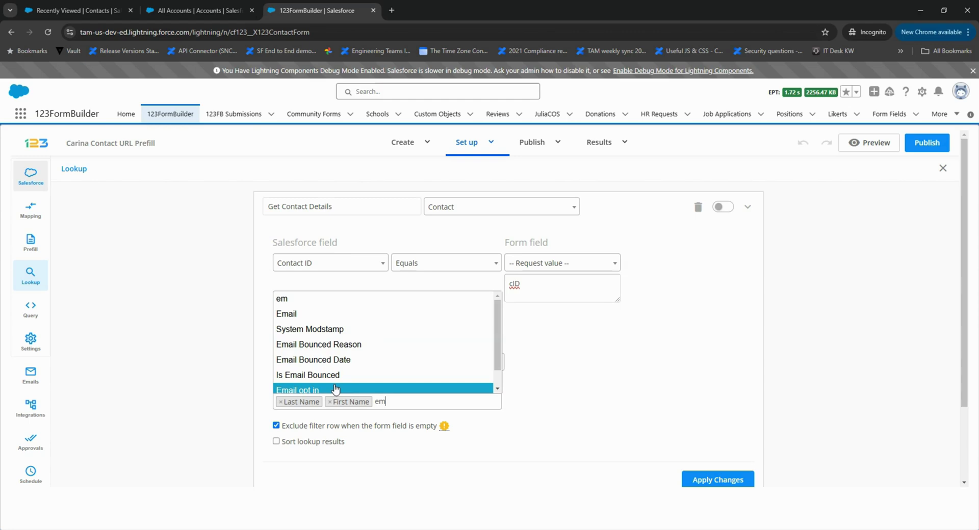
left_click(331, 317)
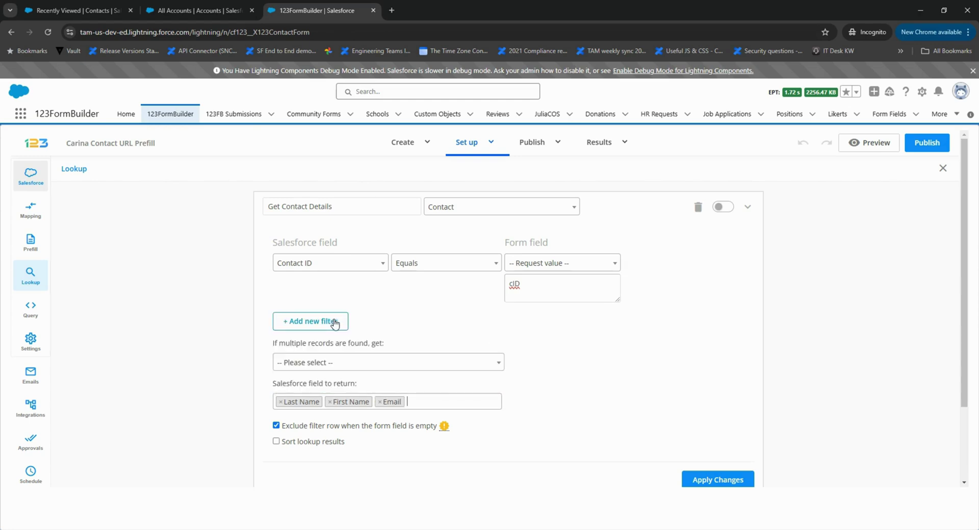
type("c")
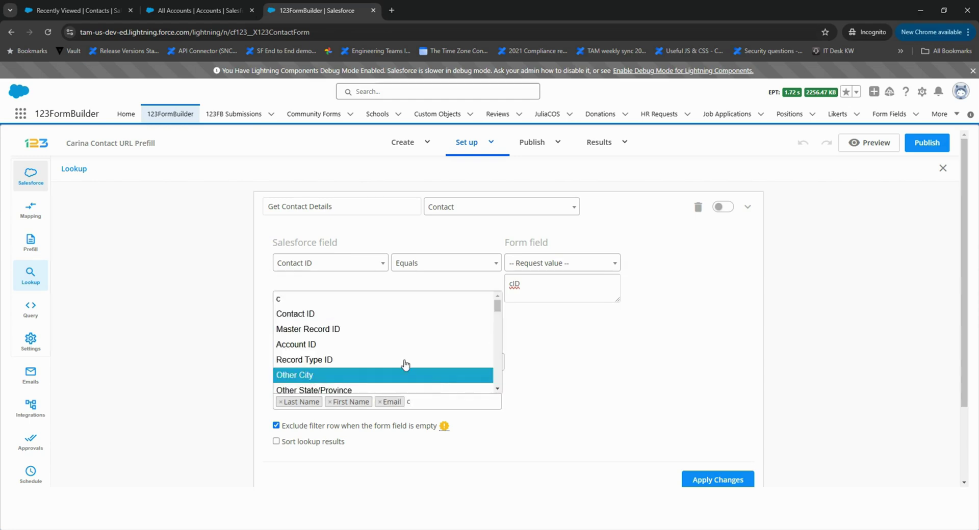
left_click(294, 312)
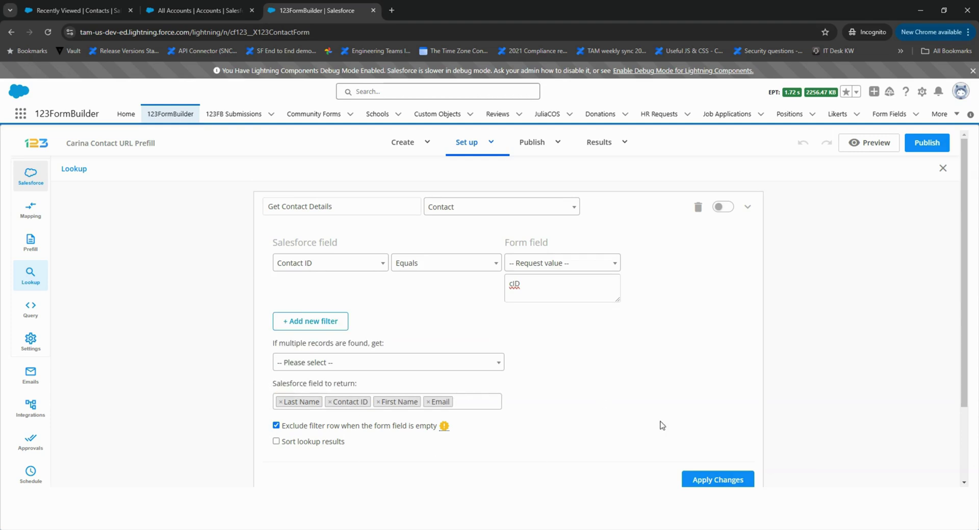
left_click(726, 480)
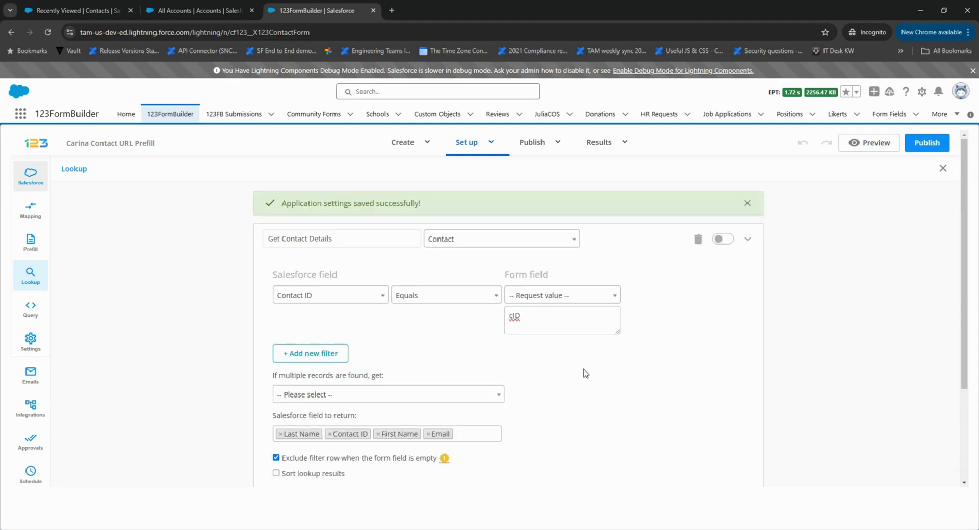
Step: Add a prefill connector that draws its data from the Get Contact Details lookup
left_click(31, 242)
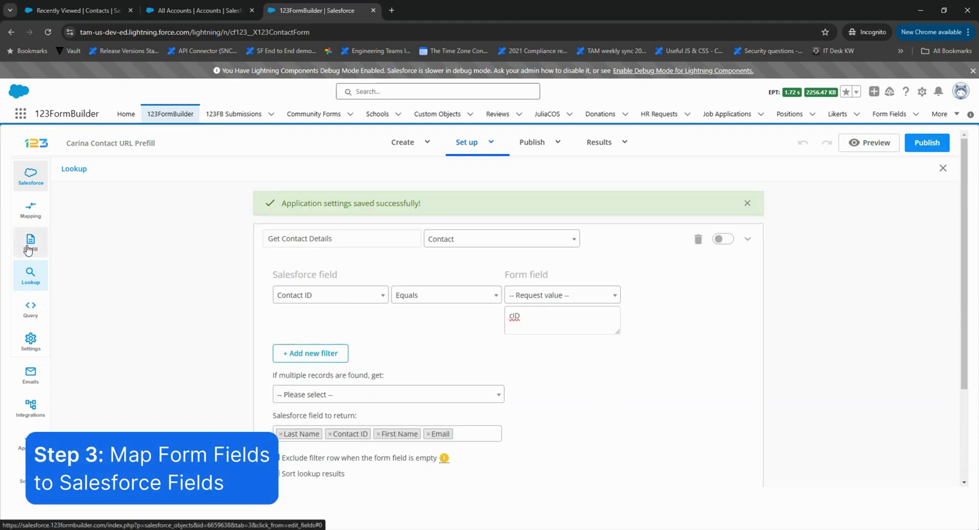
left_click(320, 206)
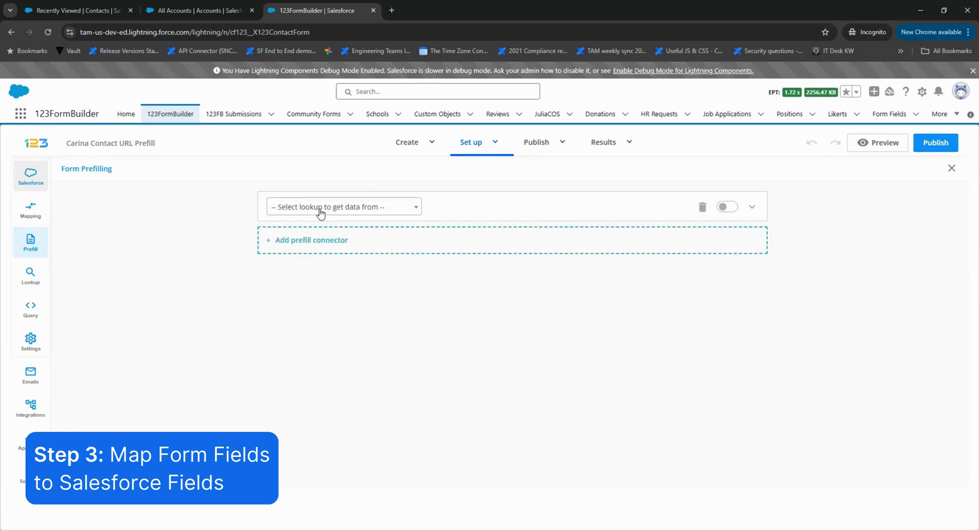
left_click(318, 208)
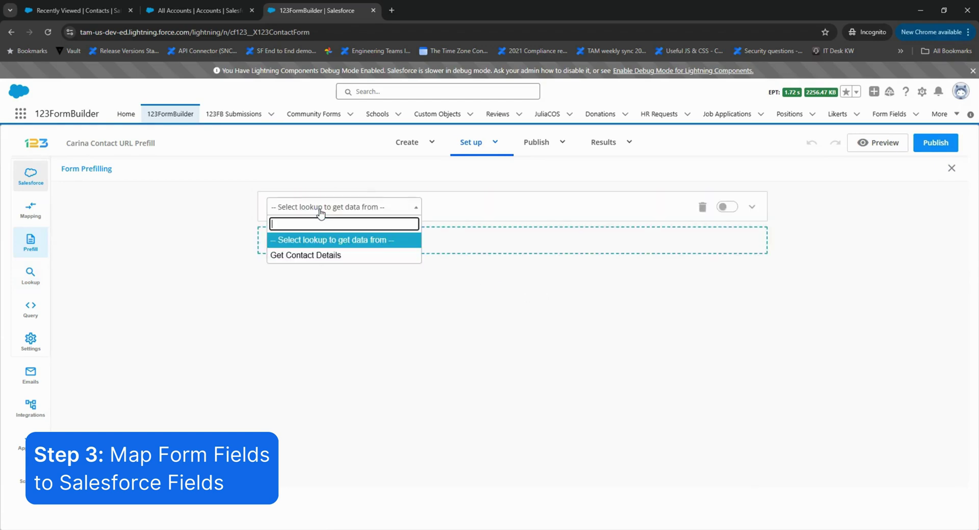
left_click(305, 256)
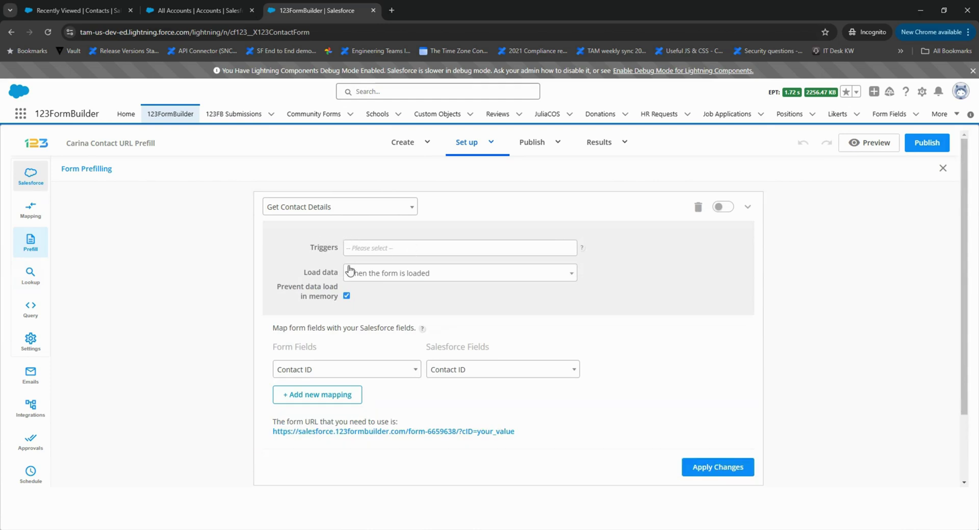
left_click_drag(307, 273, 340, 274)
Step: Map Email address, First Name and Last Name to the matching Salesforce fields and apply changes
left_click(316, 398)
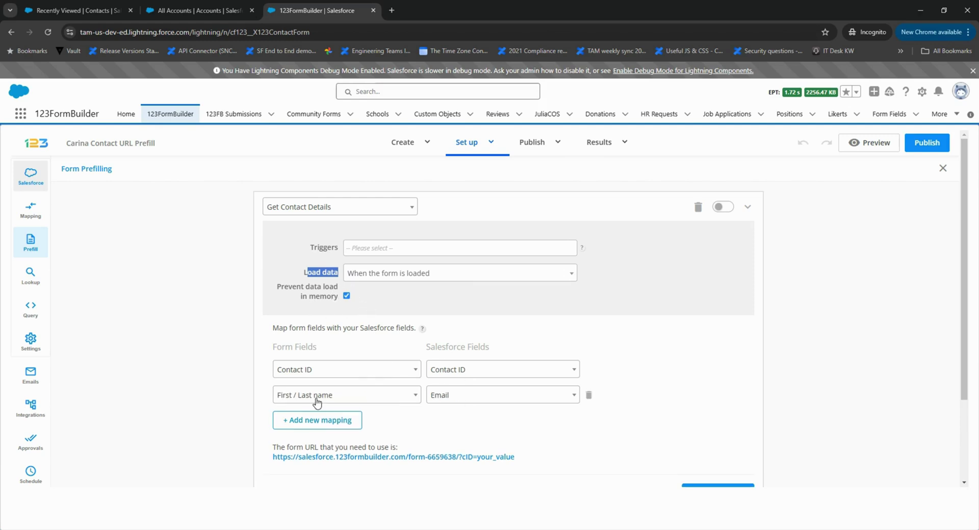
left_click(368, 397)
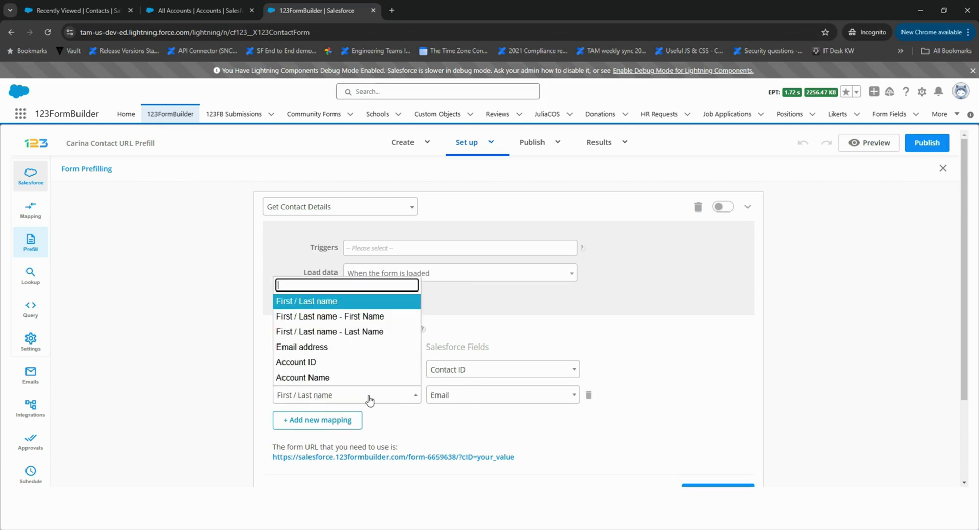
left_click(340, 347)
left_click(332, 422)
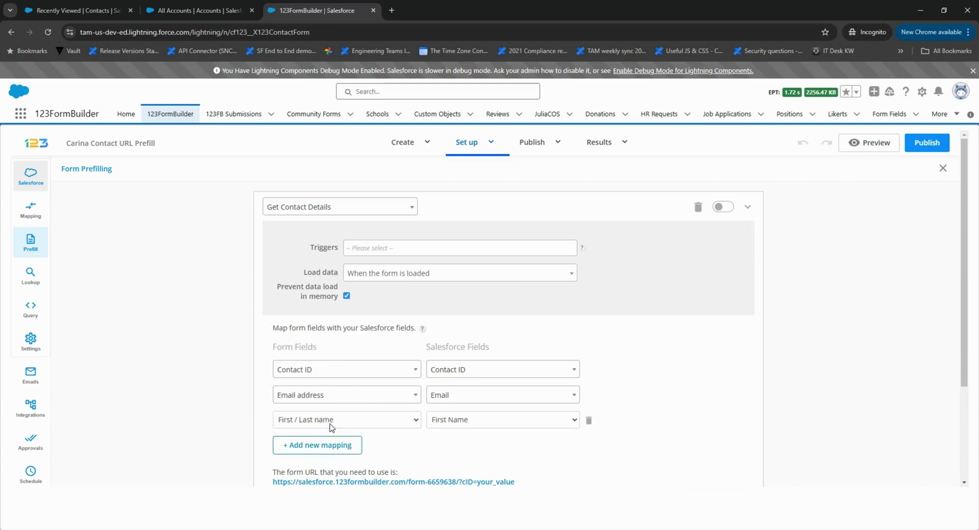
left_click(362, 422)
left_click(362, 358)
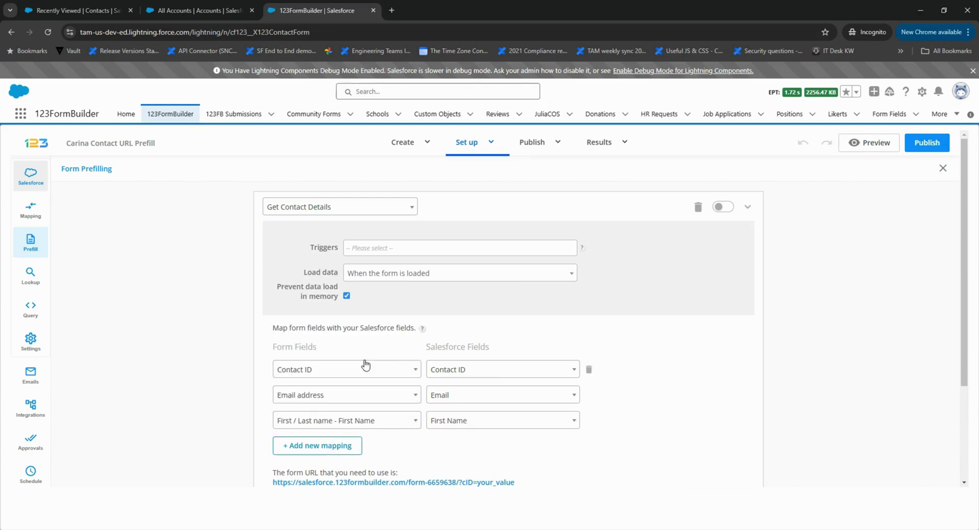
left_click(340, 449)
left_click(349, 447)
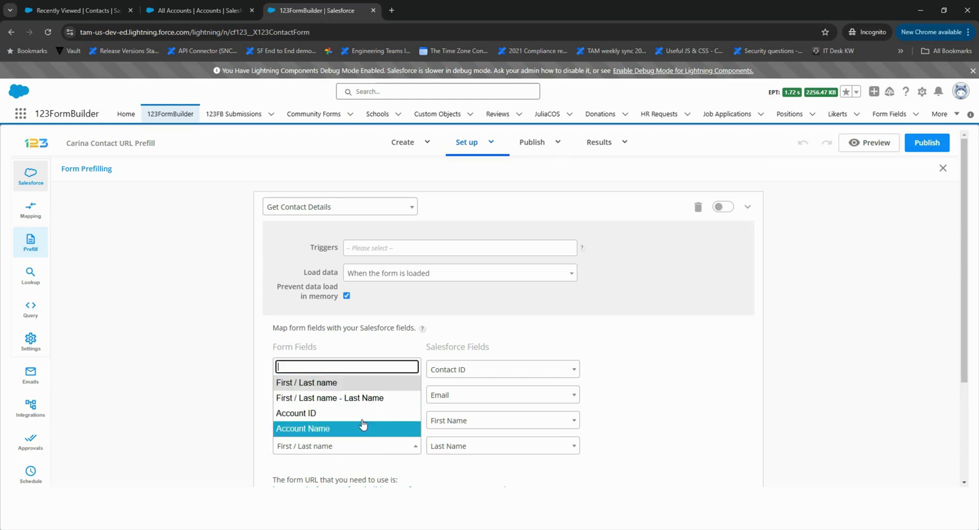
left_click(366, 403)
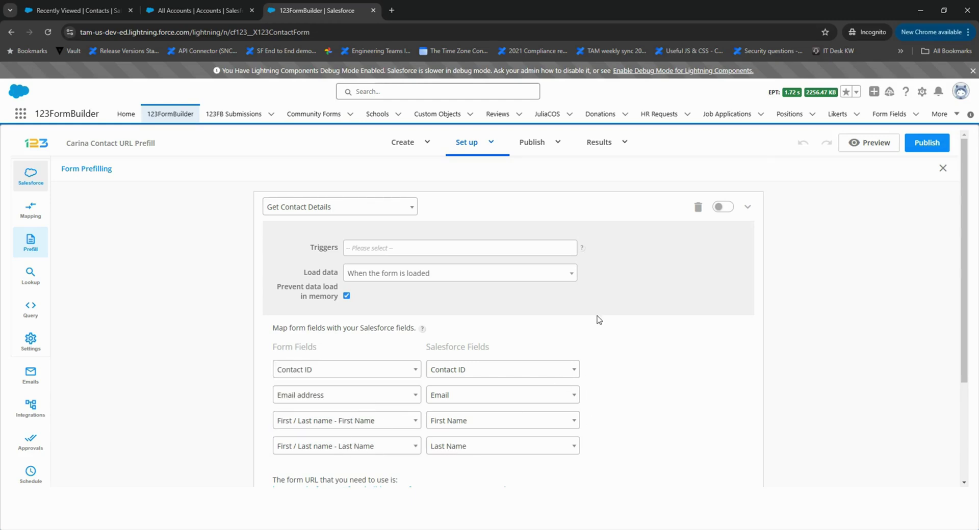
scroll(586, 343, "down", 2)
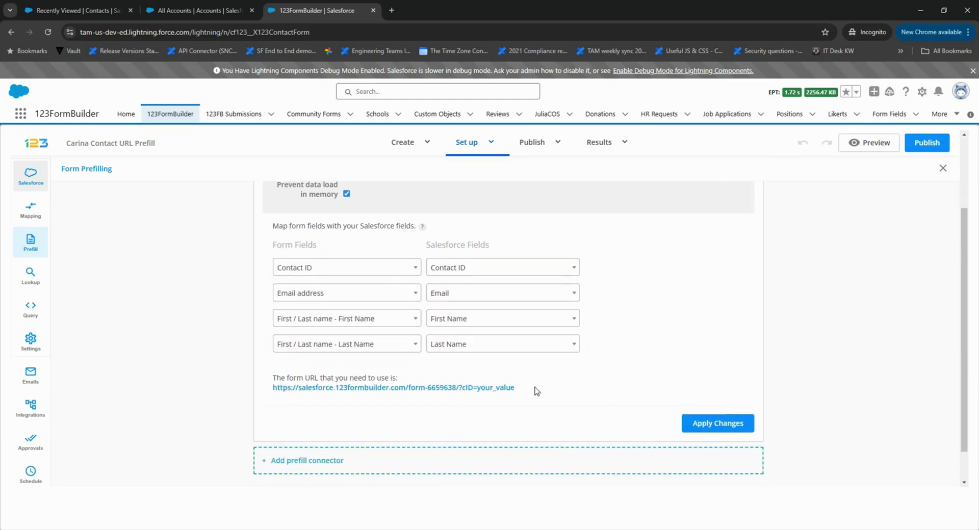
left_click(714, 427)
scroll(662, 403, "down", 3)
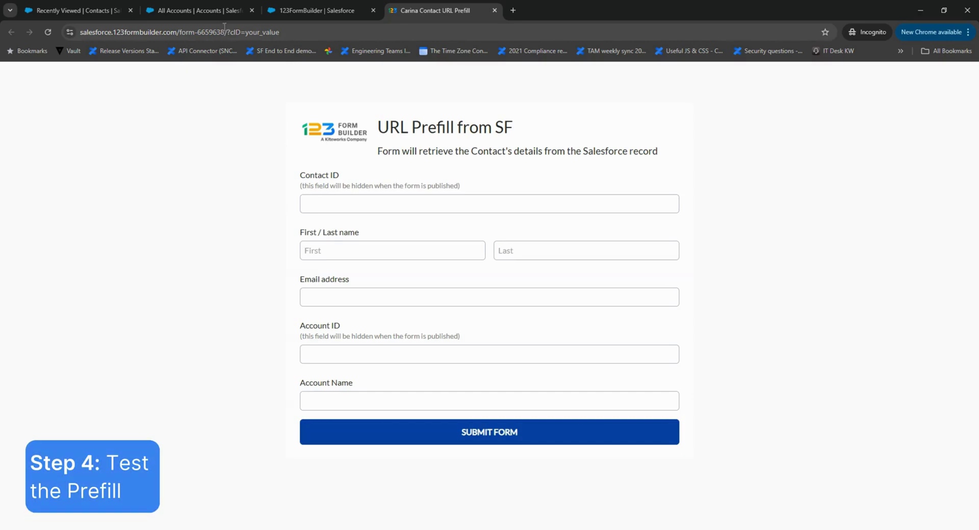
Step: Copy the contact's record ID from the Salesforce record's address bar
left_click_drag(229, 31, 281, 32)
left_click(214, 211)
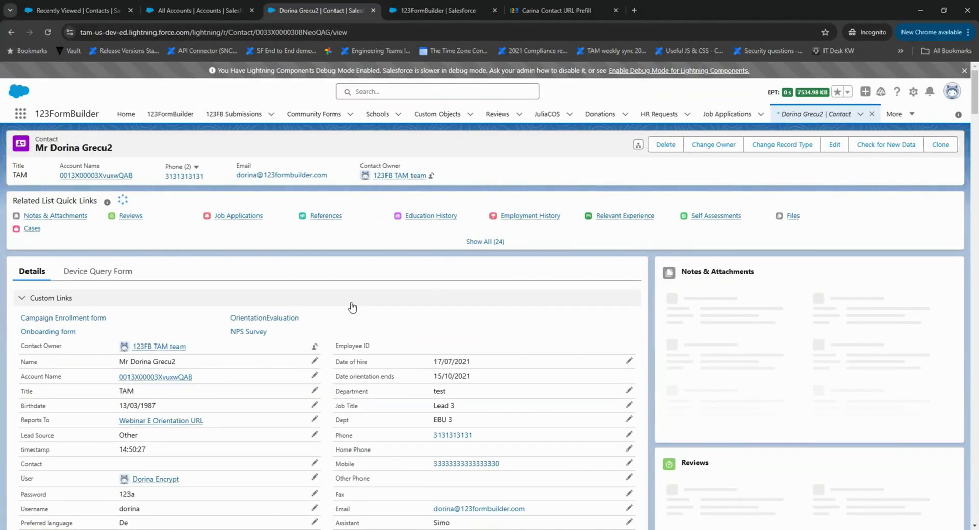
scroll(351, 307, "down", 1)
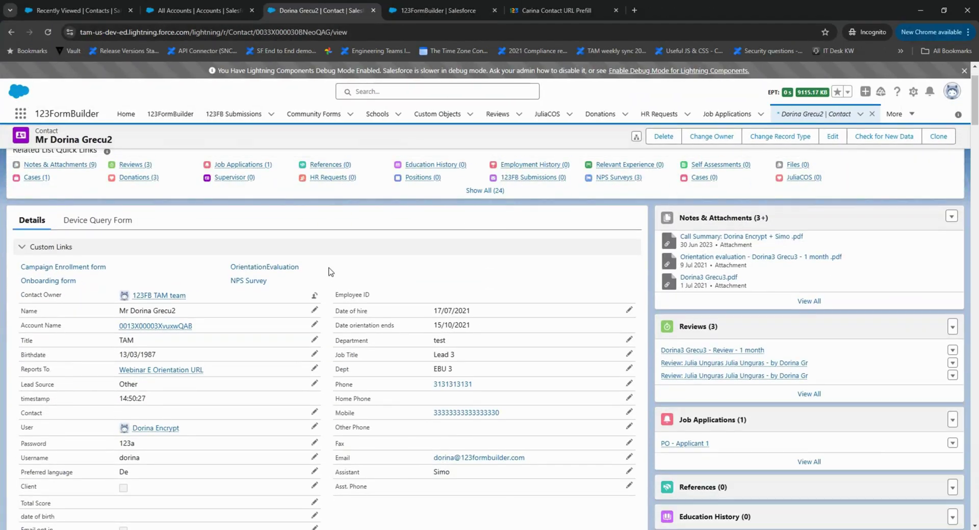
double_click(296, 32)
key("ctrl+c")
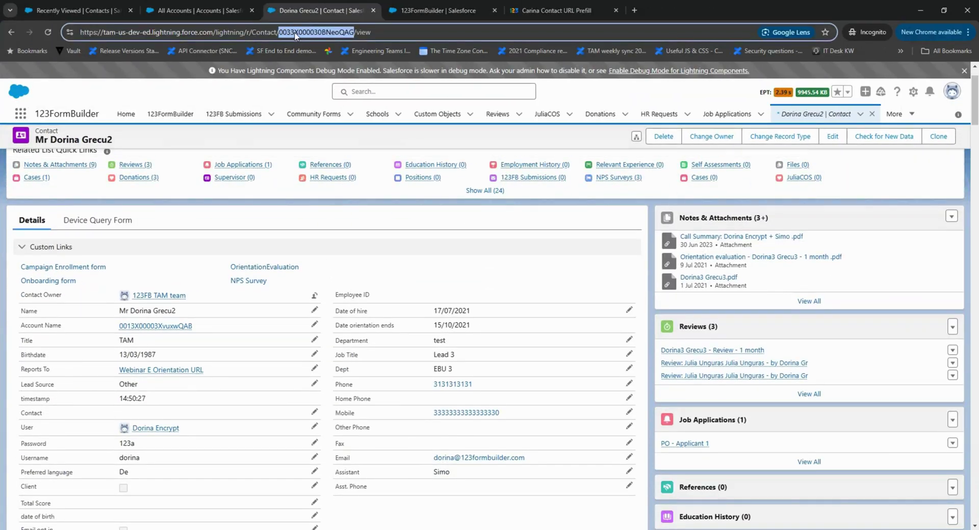
Step: Paste the contact ID over your_value in the form URL; Account ID and Account Name stay empty
left_click(556, 10)
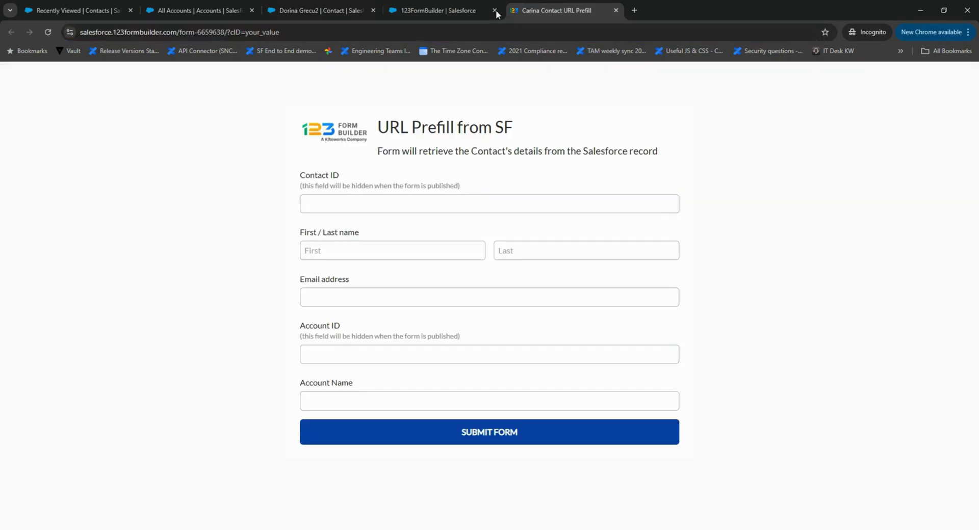
double_click(245, 32)
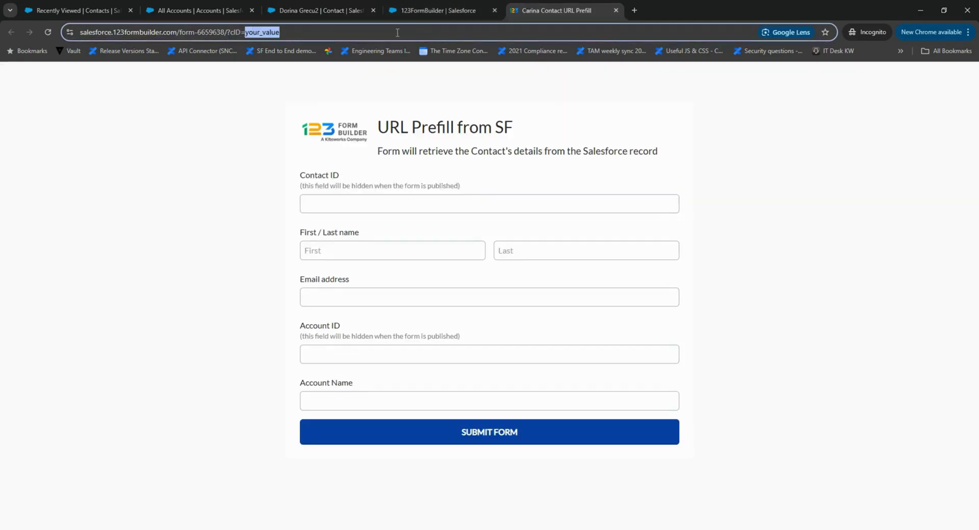
key("ctrl+v")
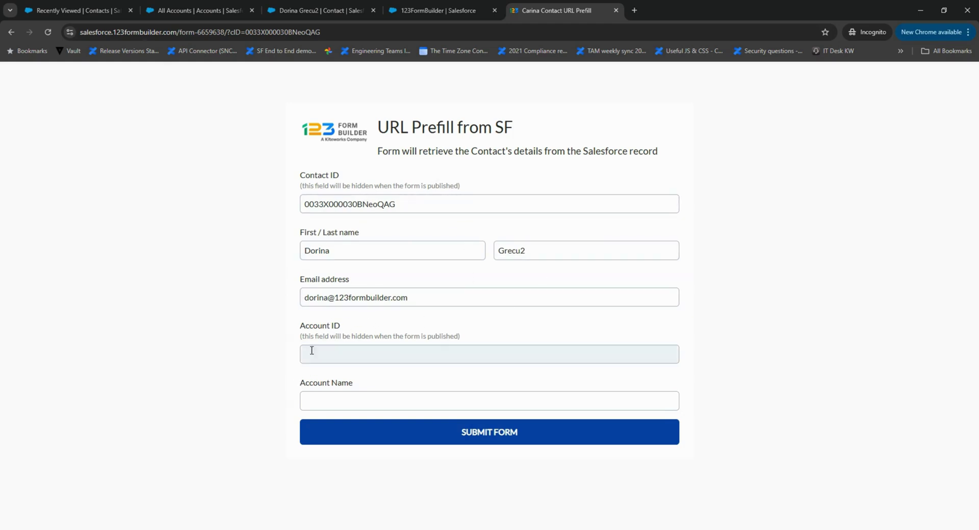
left_click_drag(298, 329, 365, 330)
left_click_drag(301, 385, 398, 385)
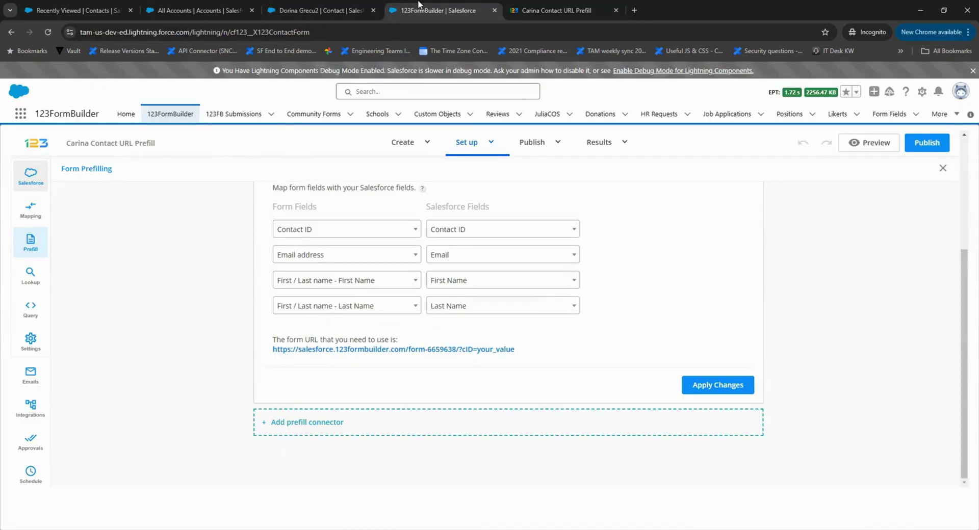
Step: Create a new lookup named 'Get Account Details' that searches Account records
left_click(31, 280)
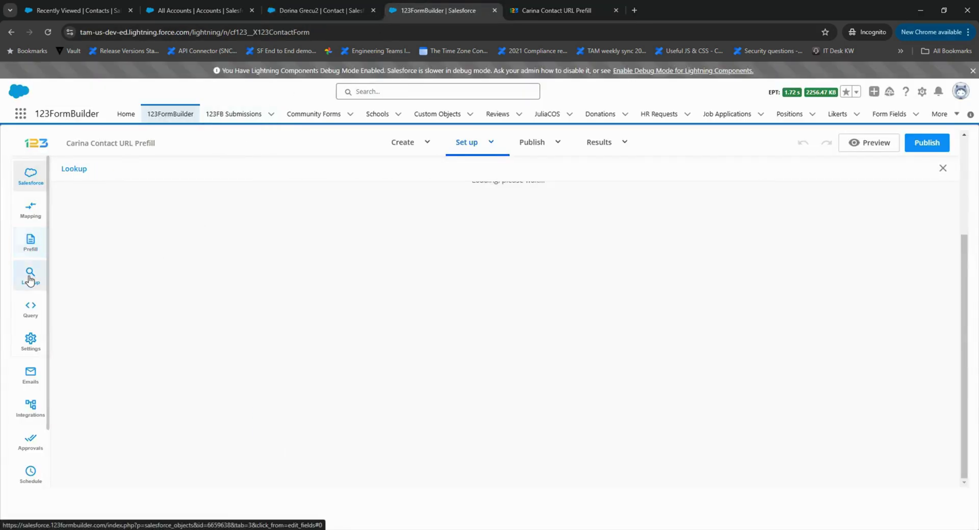
left_click(303, 240)
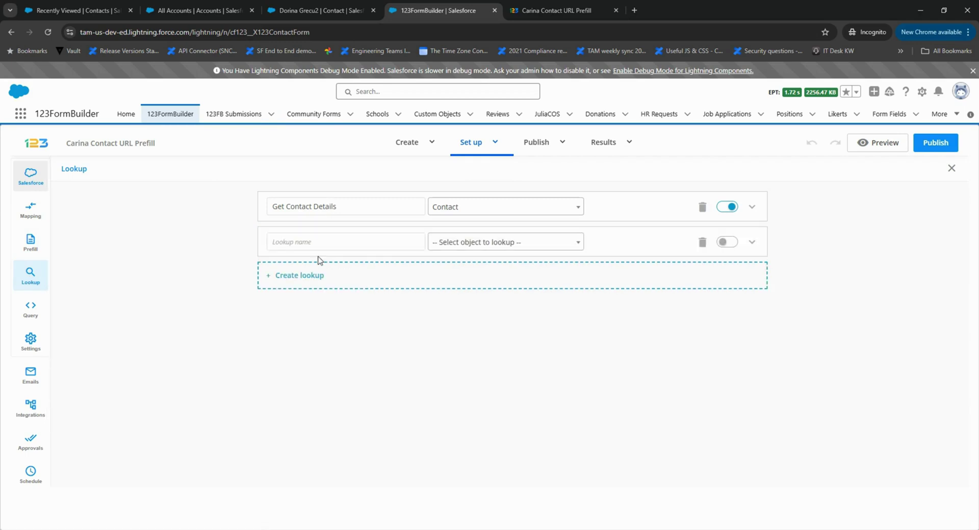
left_click(312, 240)
type("Ge")
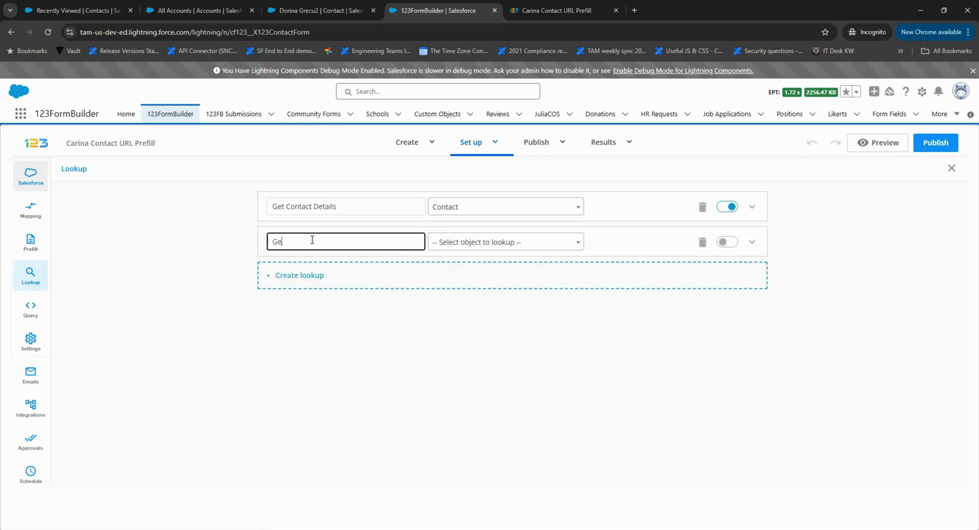
type("t Account Details")
left_click(446, 243)
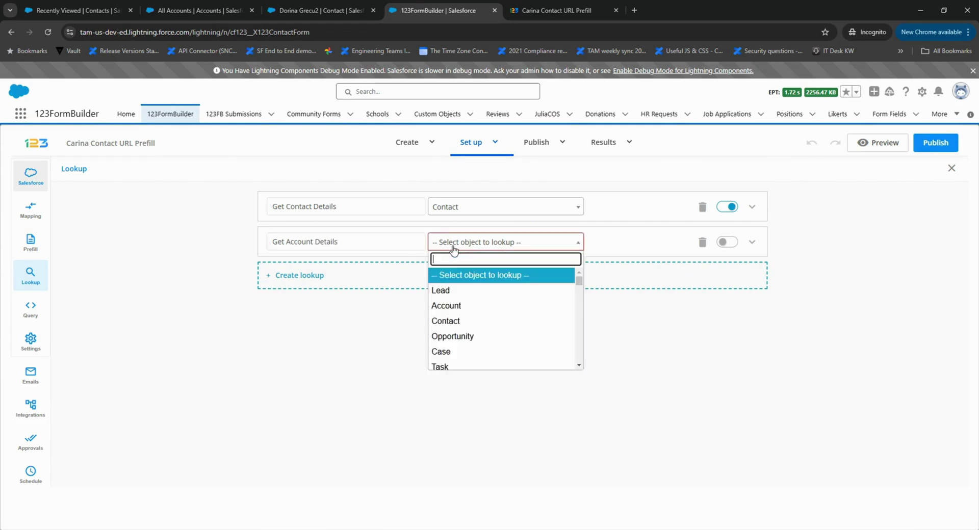
left_click(458, 307)
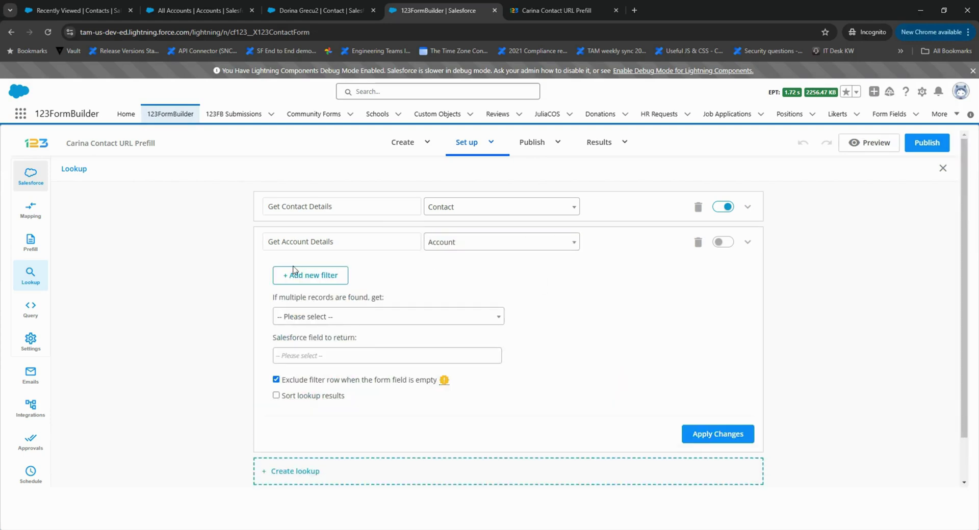
Step: Filter the account lookup so Account ID equals the request value AcID
left_click(310, 274)
left_click(310, 300)
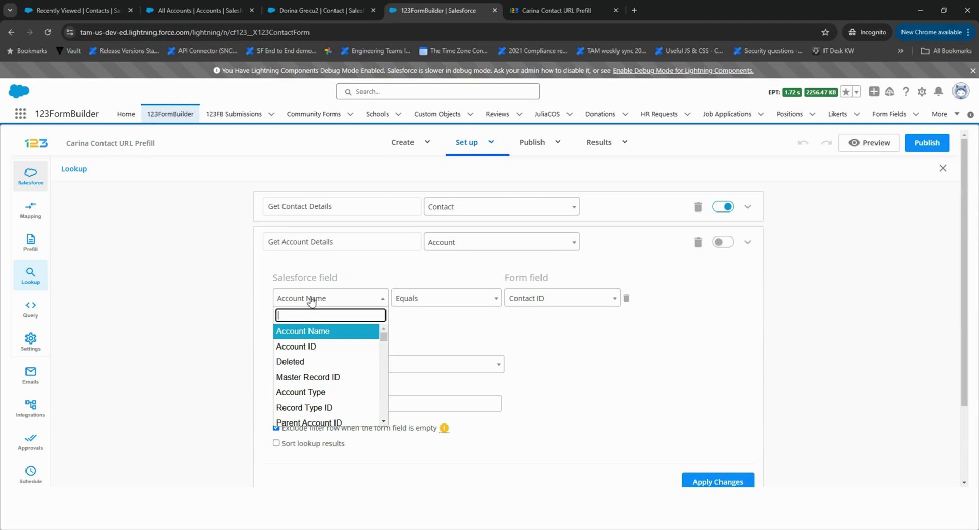
left_click(312, 356)
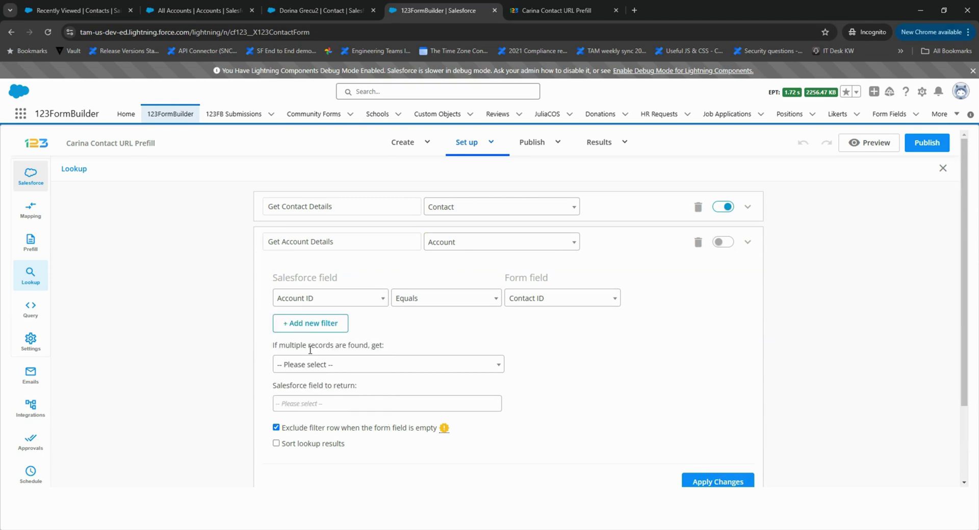
left_click(543, 300)
scroll(535, 347, "down", 3)
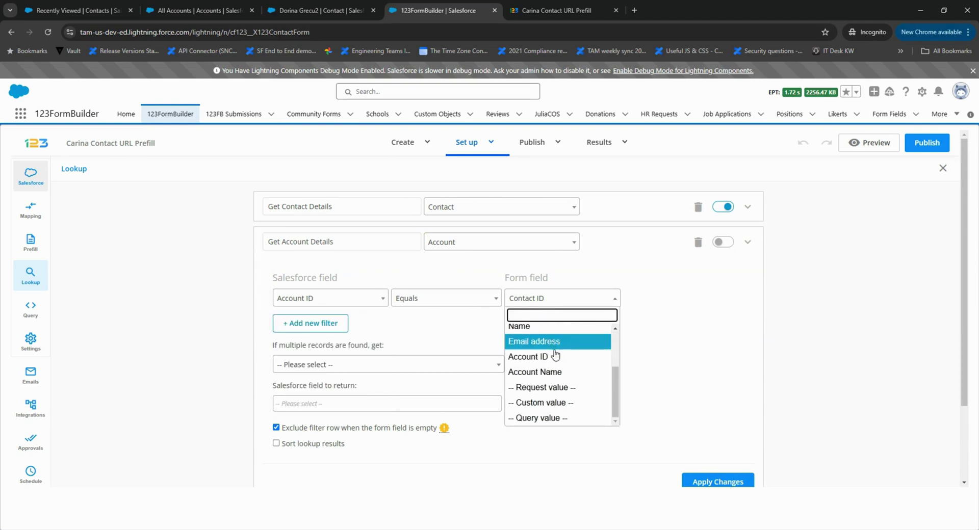
left_click(536, 388)
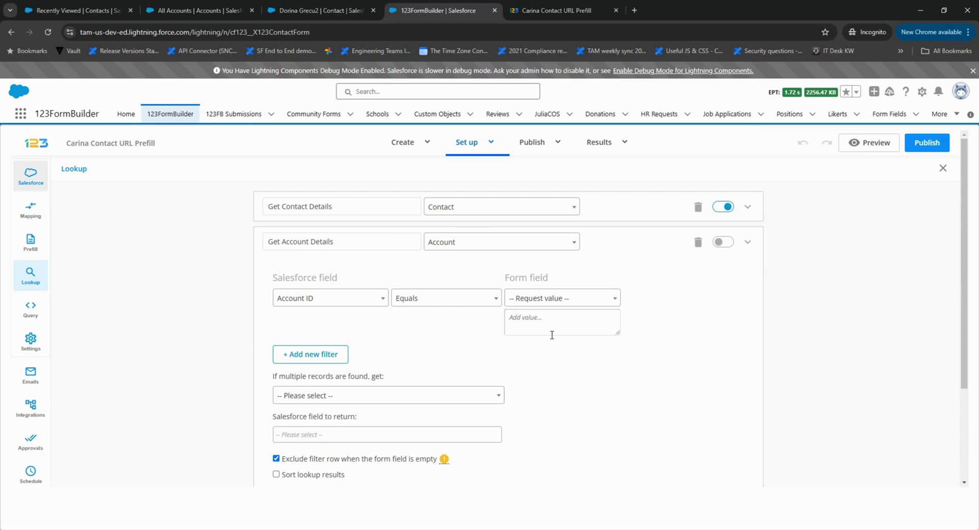
left_click(548, 324)
type("Ac")
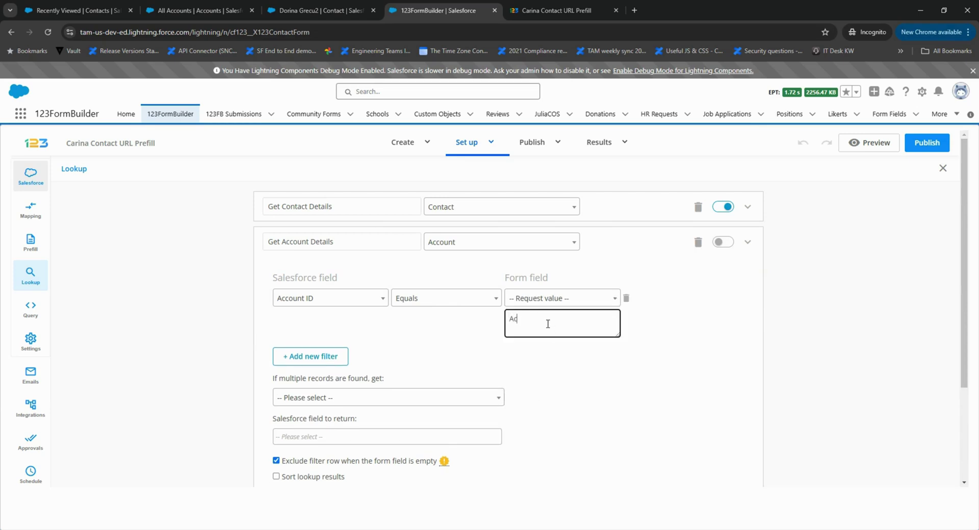
type("ID")
Step: Return Account ID and Account Name from the lookup and apply the changes
left_click(356, 437)
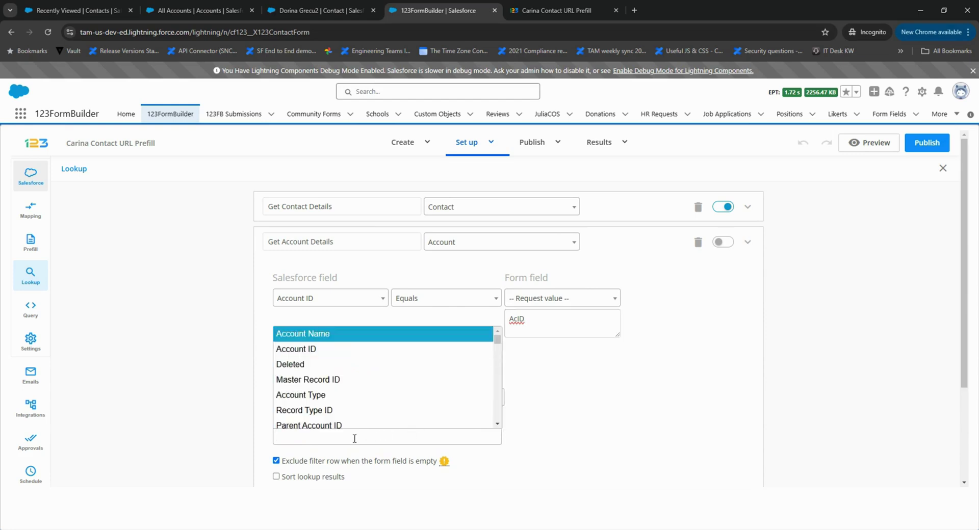
left_click(351, 351)
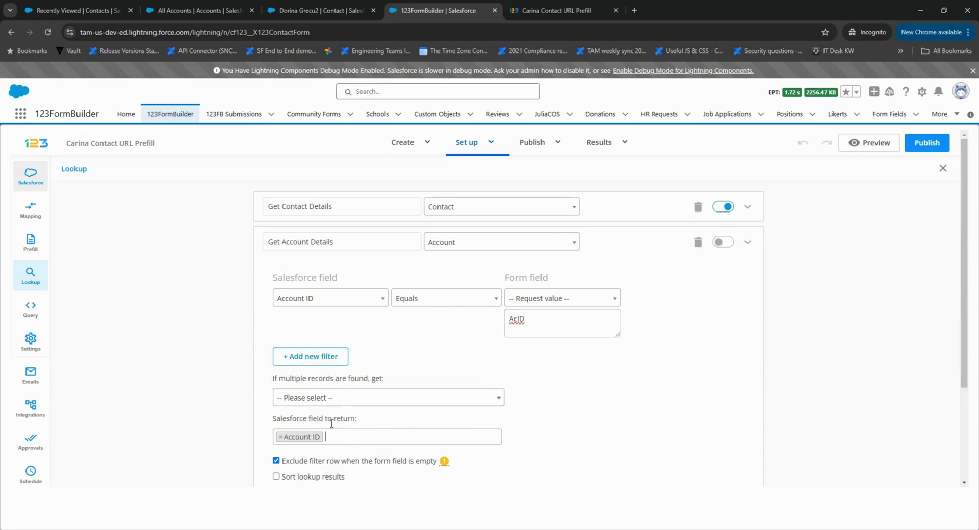
left_click(341, 438)
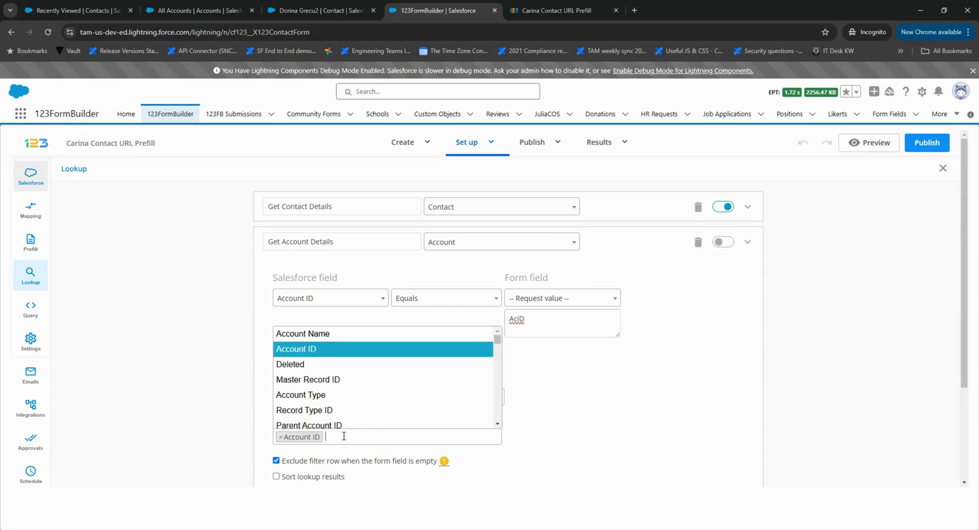
left_click(334, 338)
scroll(562, 368, "down", 2)
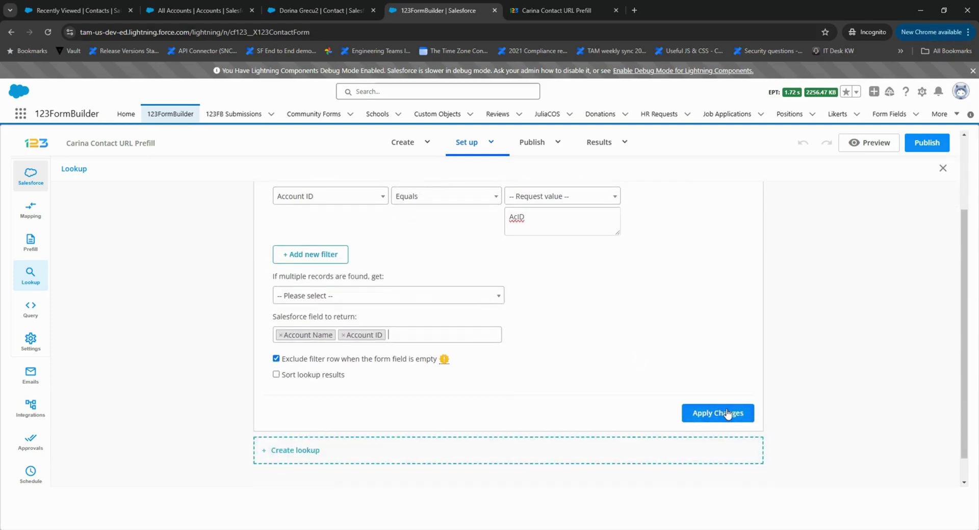
left_click(727, 414)
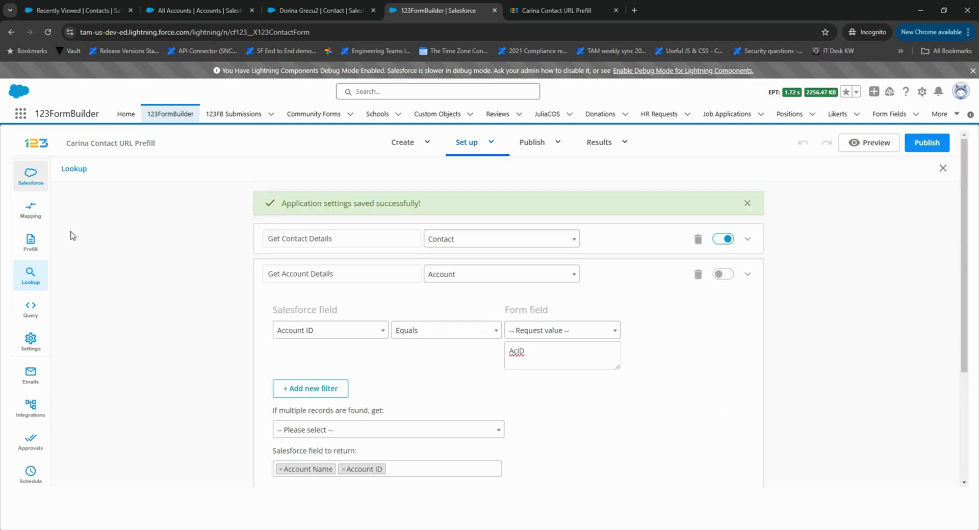
Step: Add a second prefill connector fed by the Get Account Details lookup
left_click(28, 241)
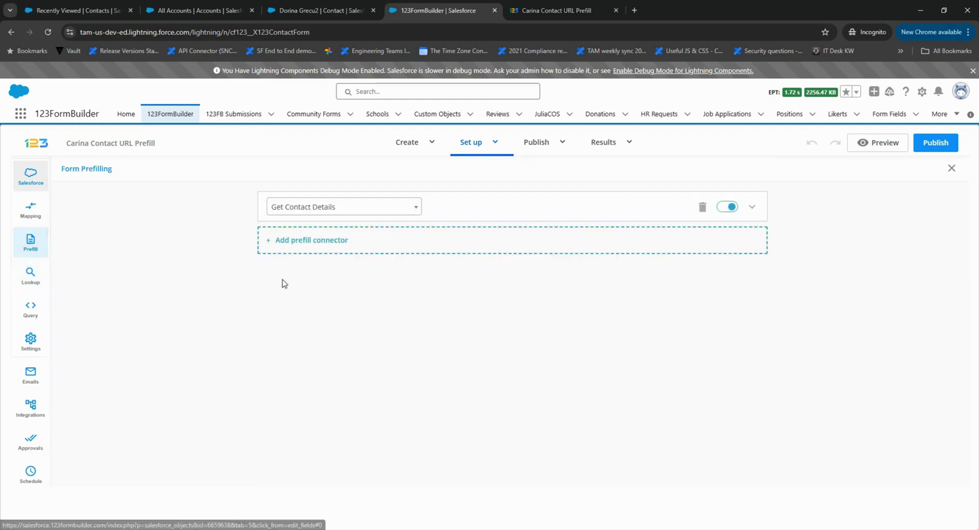
left_click(301, 243)
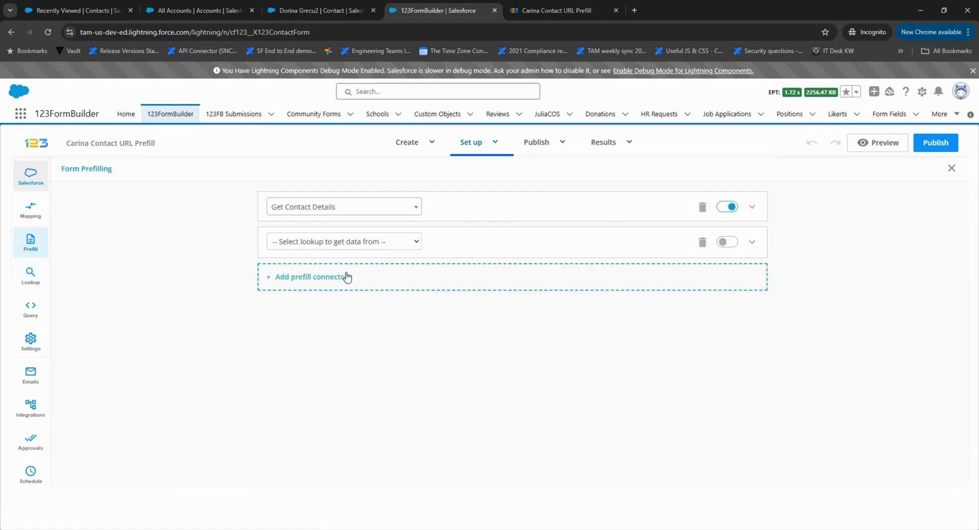
left_click(334, 245)
left_click(334, 307)
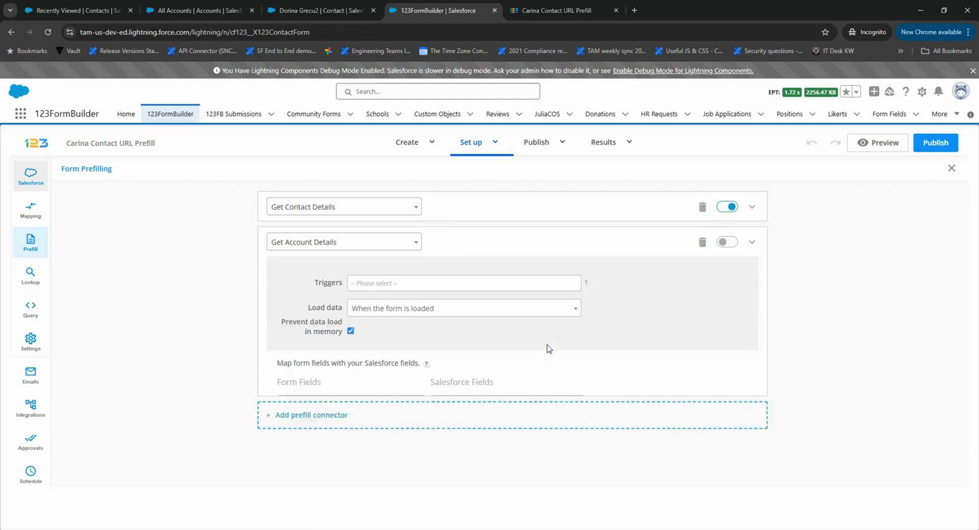
double_click(323, 266)
Step: Map the form's Account ID and Account Name fields in the new connector
left_click(413, 405)
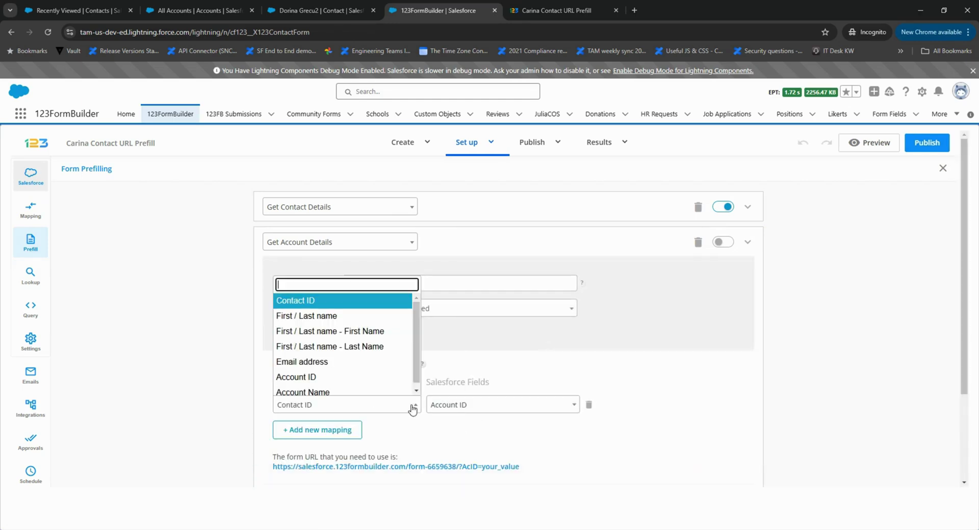
left_click(346, 378)
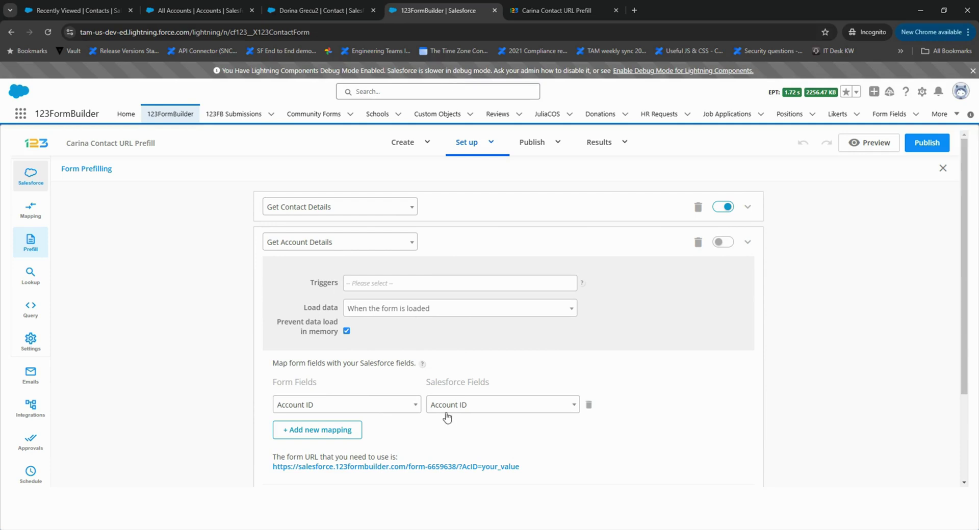
left_click(352, 429)
left_click(367, 432)
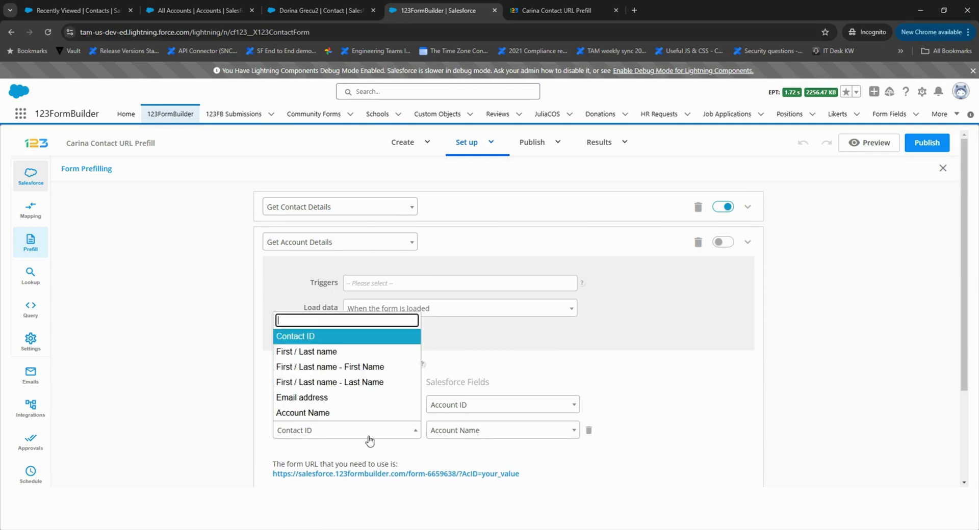
left_click(339, 415)
scroll(700, 383, "down", 3)
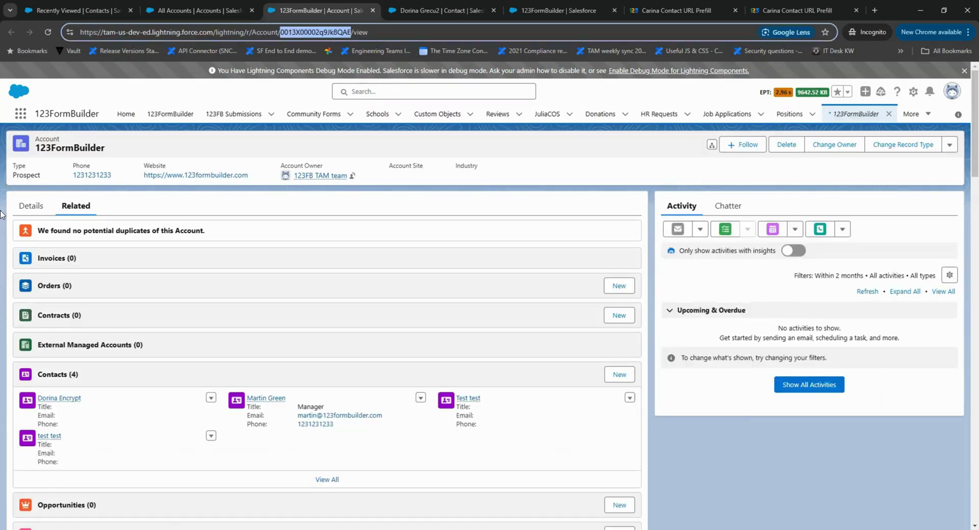
Step: Copy the account's record ID and paste it over your_value in the form URL as AcID
left_click(31, 206)
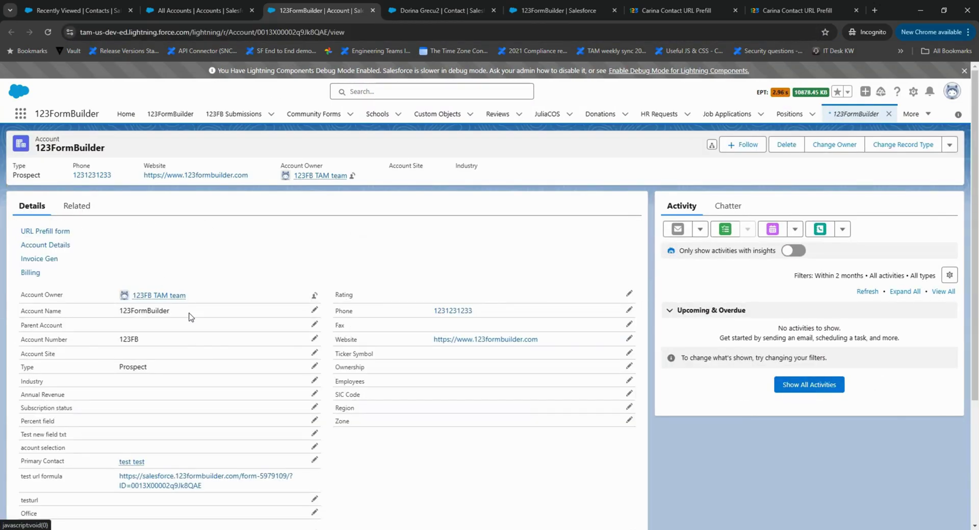
left_click_drag(194, 316, 89, 319)
left_click(655, 7)
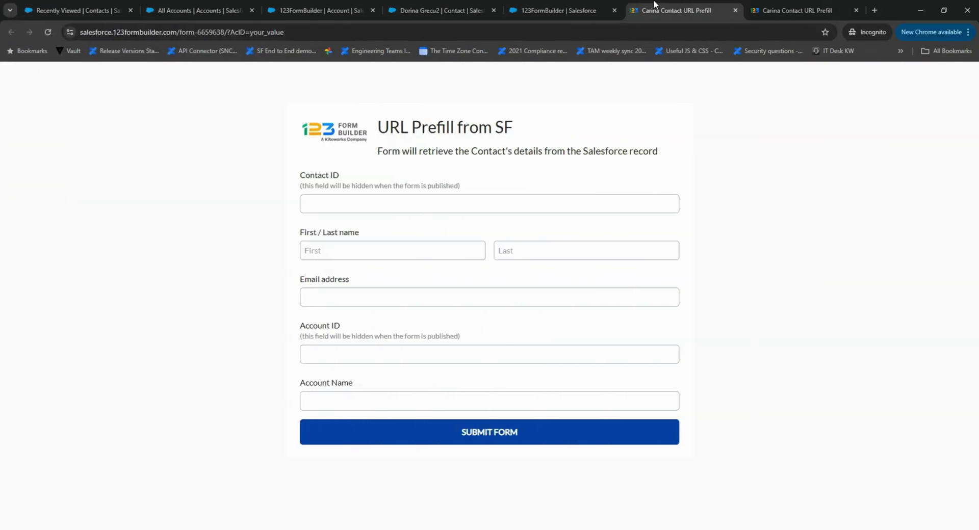
double_click(252, 34)
type("0013X00002q9Jk8QAE")
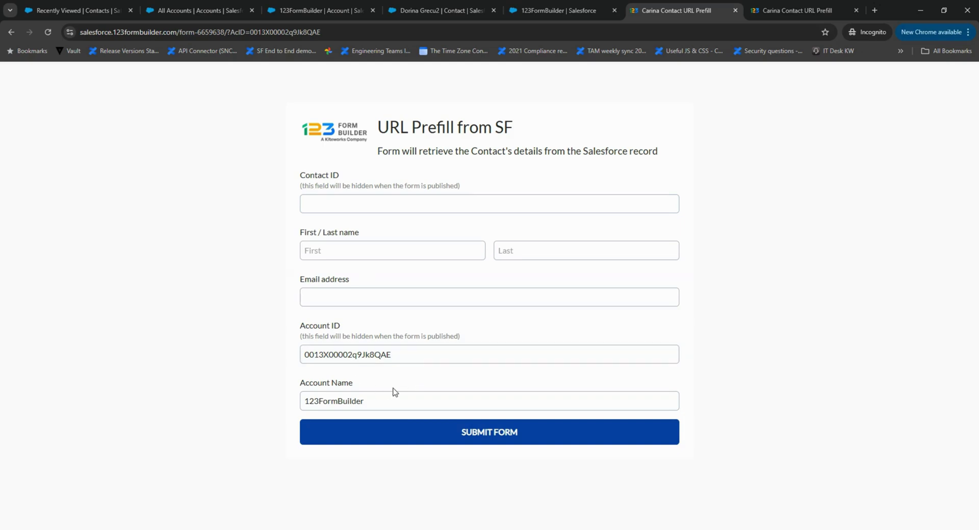
Step: Append '&' plus the contact form's cID parameter to the AcID URL and load it
left_click(337, 30)
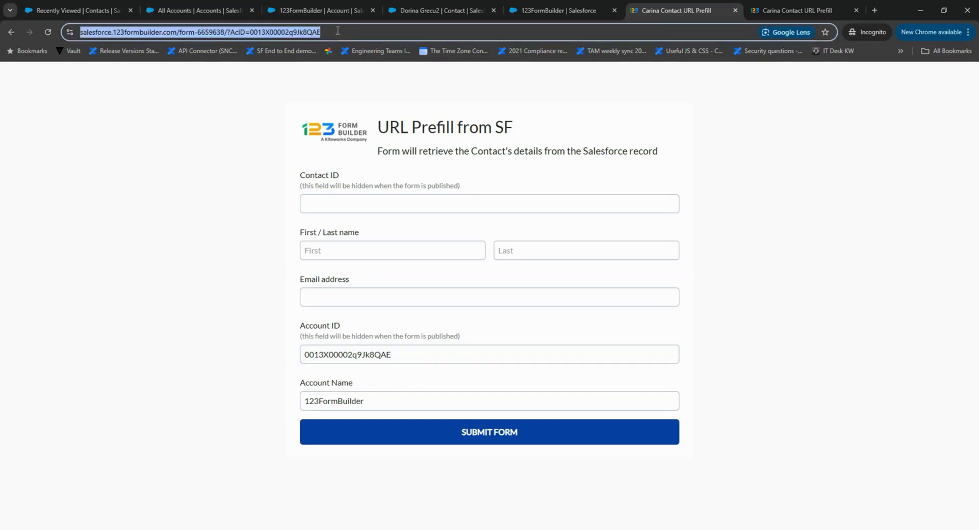
key("End")
type("&")
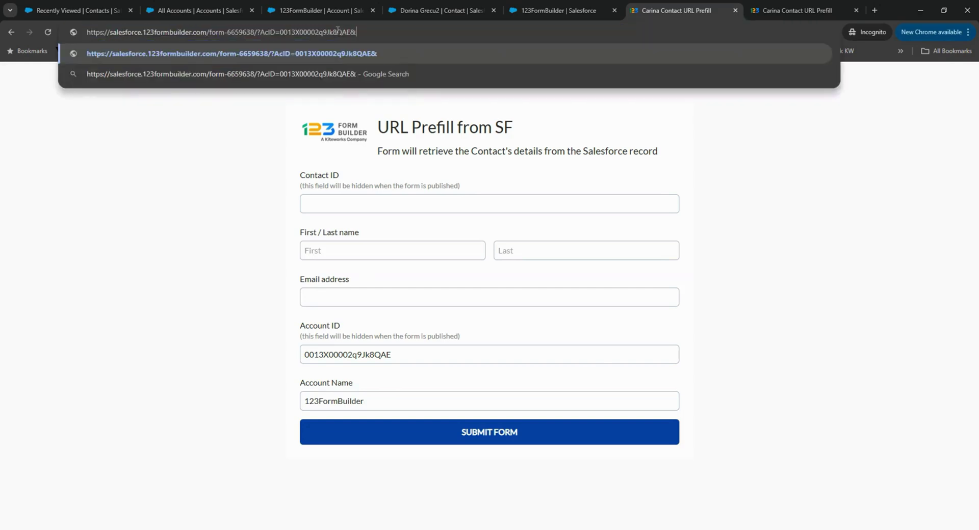
left_click(765, 11)
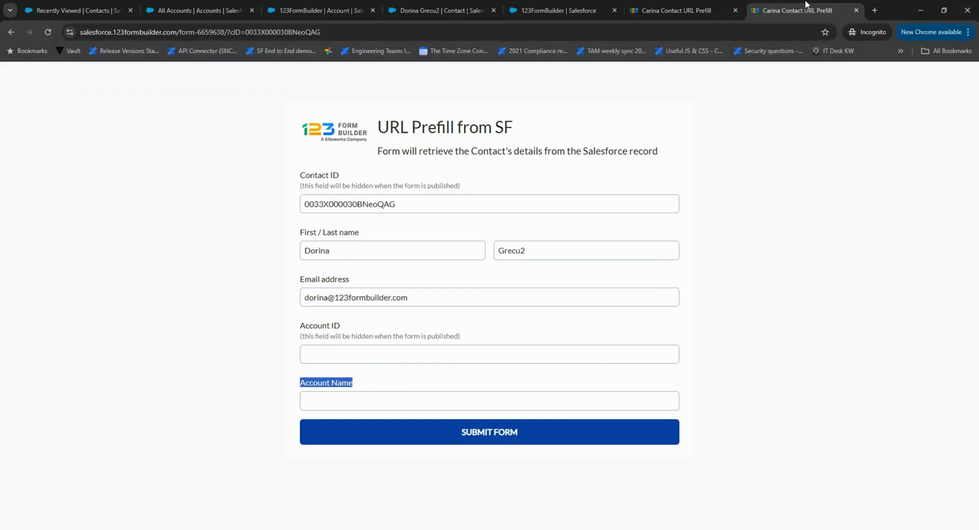
left_click_drag(229, 32, 388, 28)
key("ctrl+c")
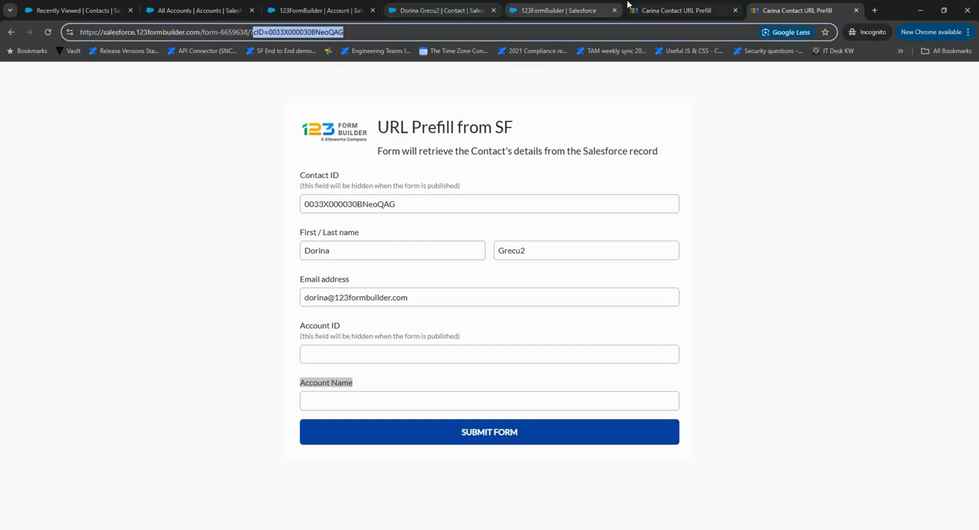
left_click(671, 10)
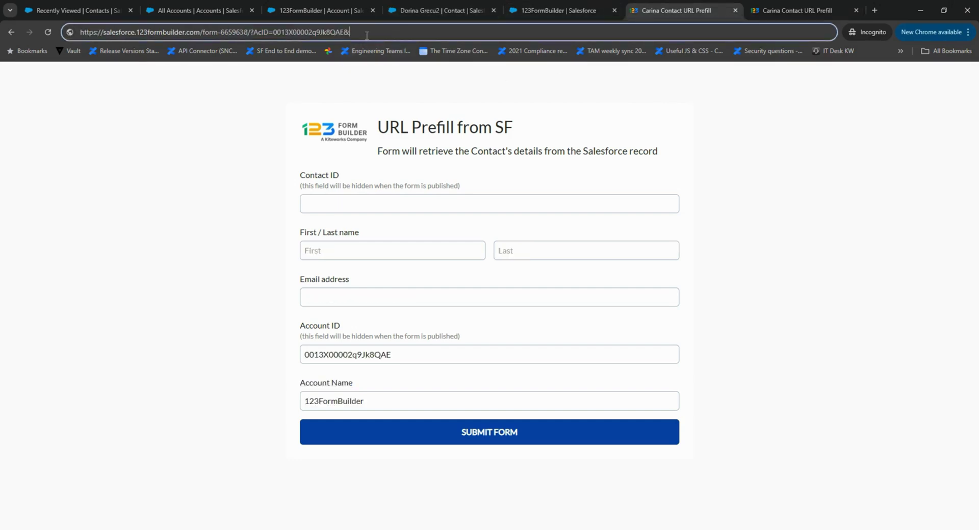
key("ctrl+v")
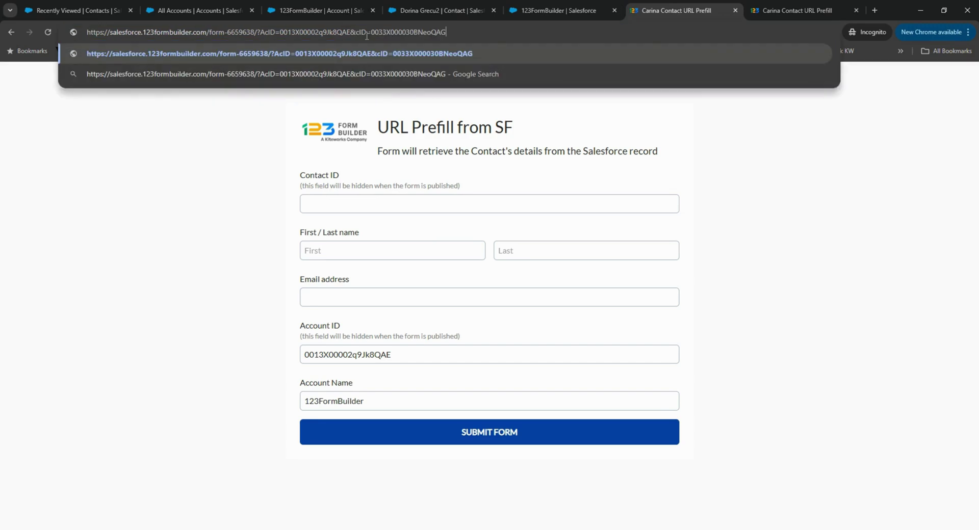
left_click_drag(259, 33, 270, 32)
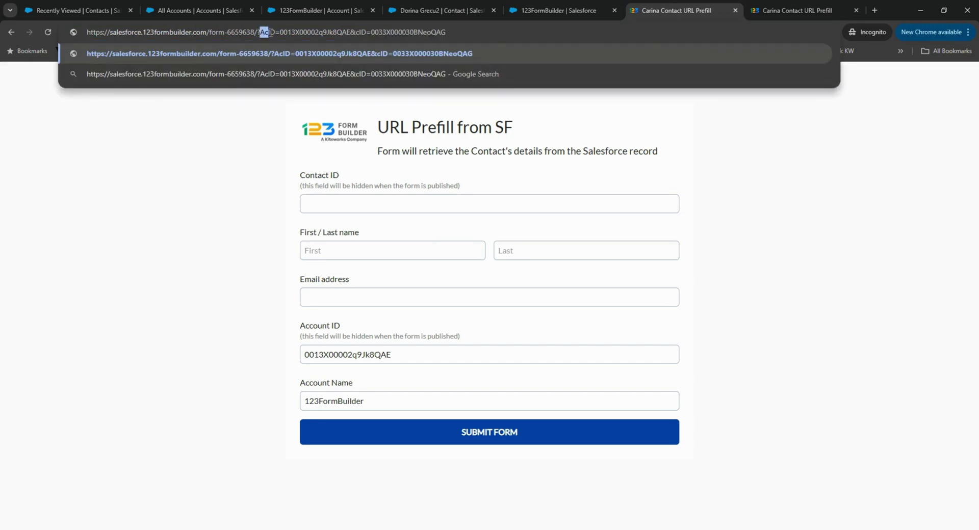
left_click(355, 32)
key("Return")
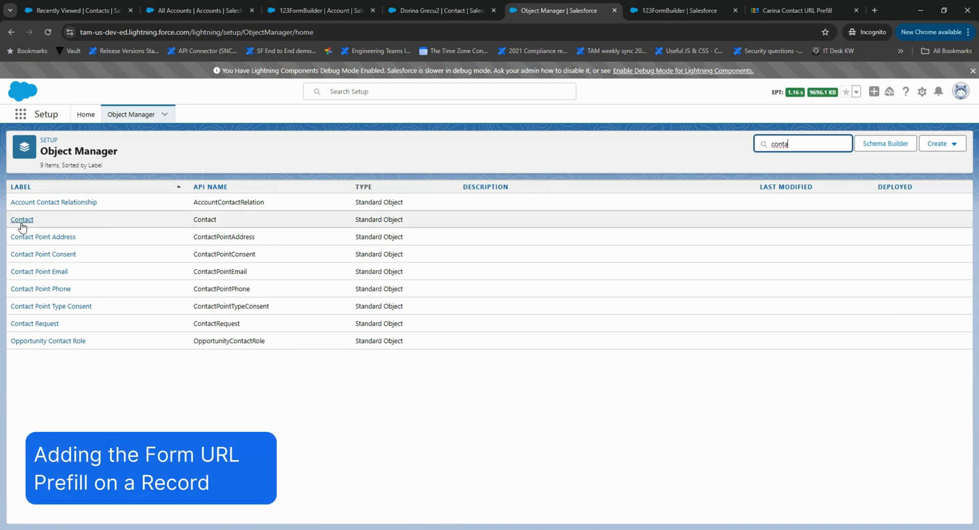
Step: Start a new Contact custom button or link from Buttons, Links, and Actions
left_click(23, 221)
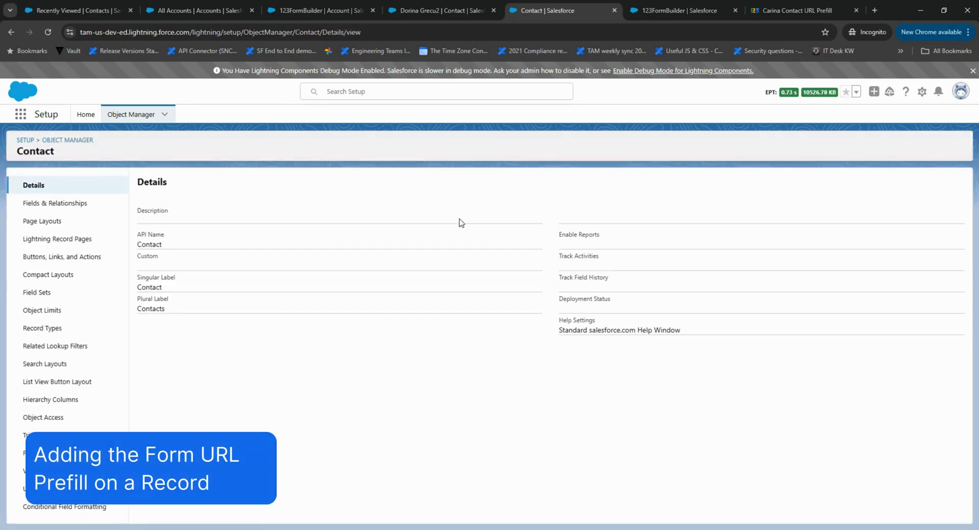
left_click(57, 257)
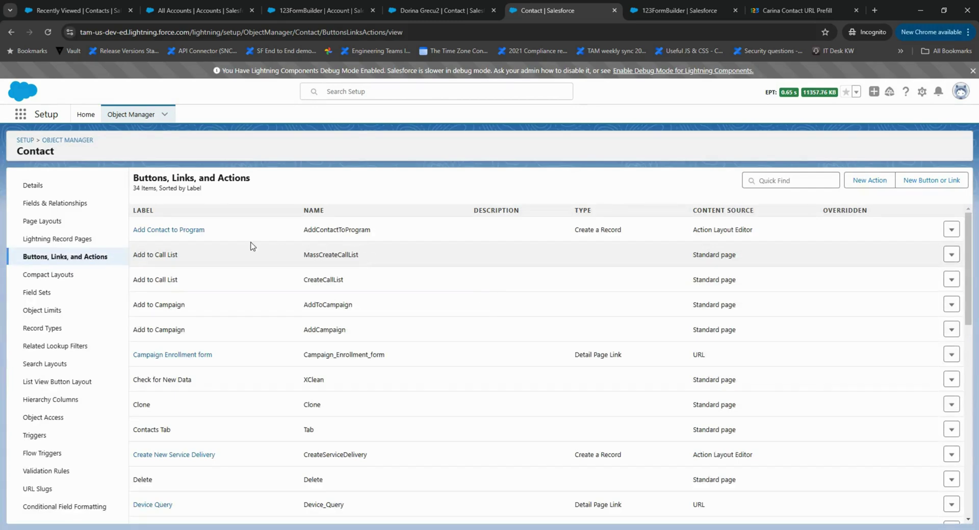
left_click(931, 180)
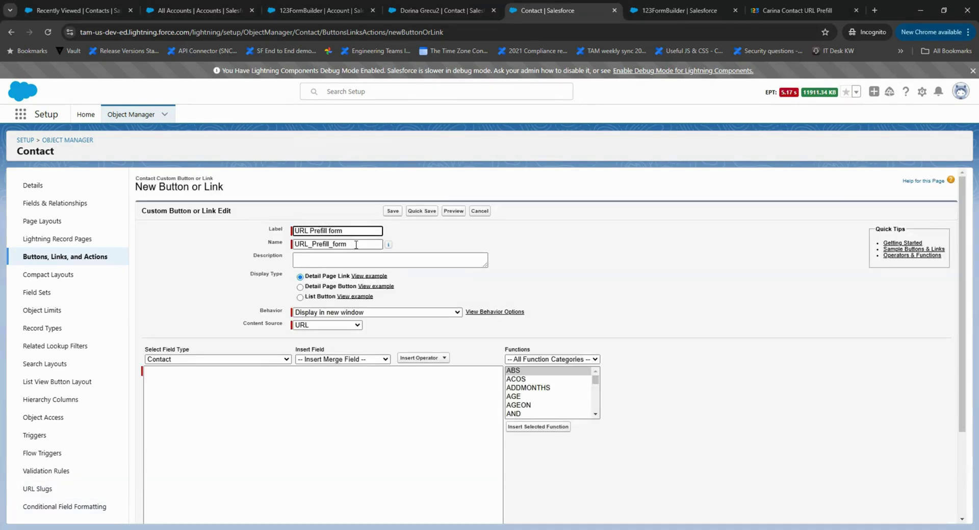
Step: Paste the prefilled form URL into the link formula and delete its hard-coded account and contact IDs
key("Tab")
left_click(161, 375)
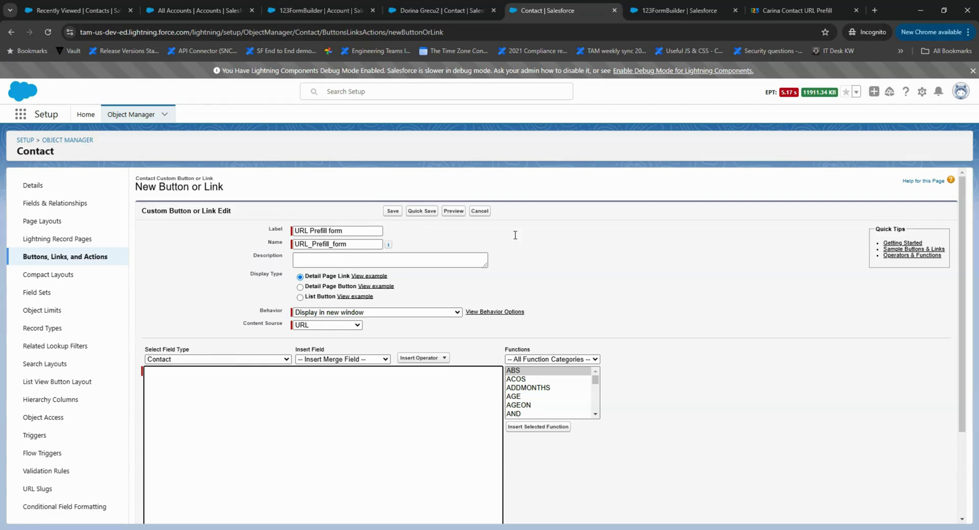
left_click(797, 5)
left_click(373, 32)
key("ctrl+c")
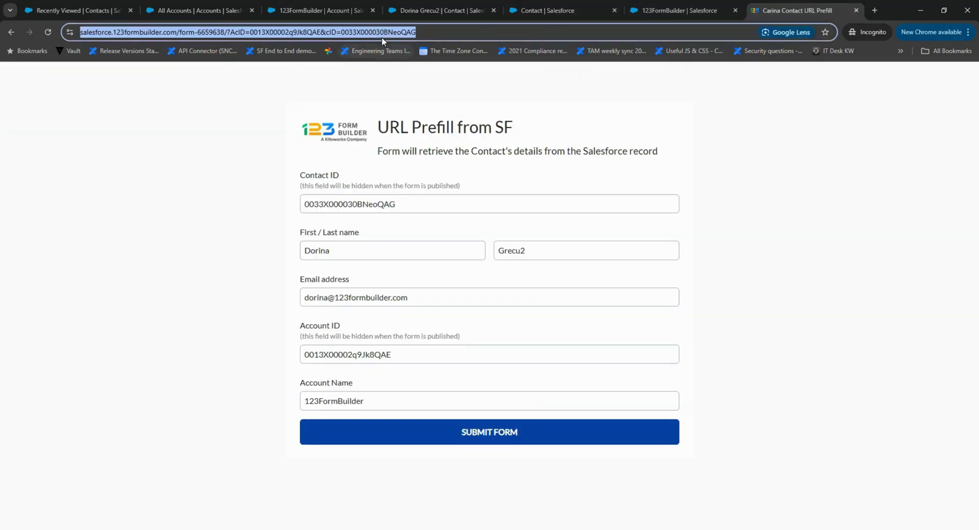
left_click(577, 5)
key("ctrl+v")
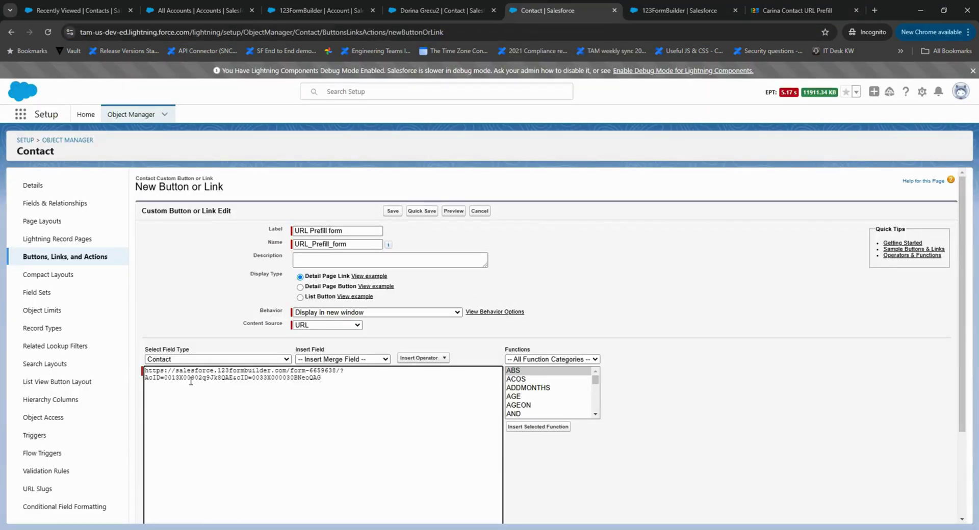
left_click_drag(165, 378, 231, 376)
key("BackSpace")
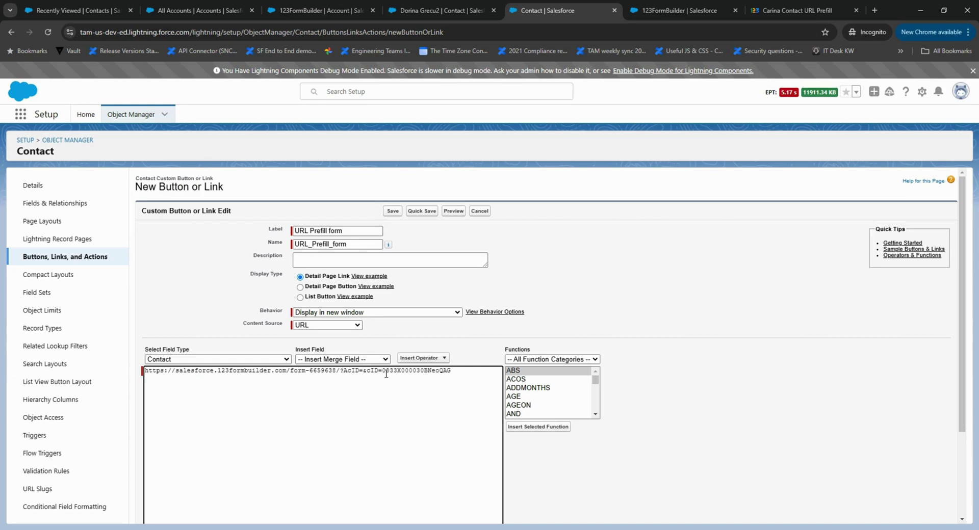
left_click_drag(386, 372, 459, 371)
key("BackSpace")
Step: Insert {!Contact.Id} after cID= and {!Account.Id} after AcID= as merge fields
left_click(326, 359)
left_click(335, 238)
left_click_drag(368, 371, 456, 370)
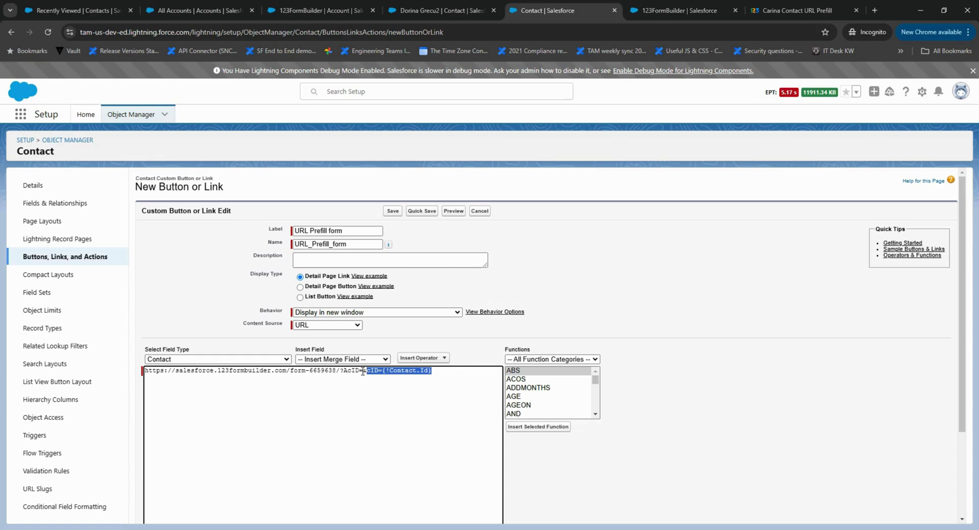
left_click(363, 371)
left_click(261, 361)
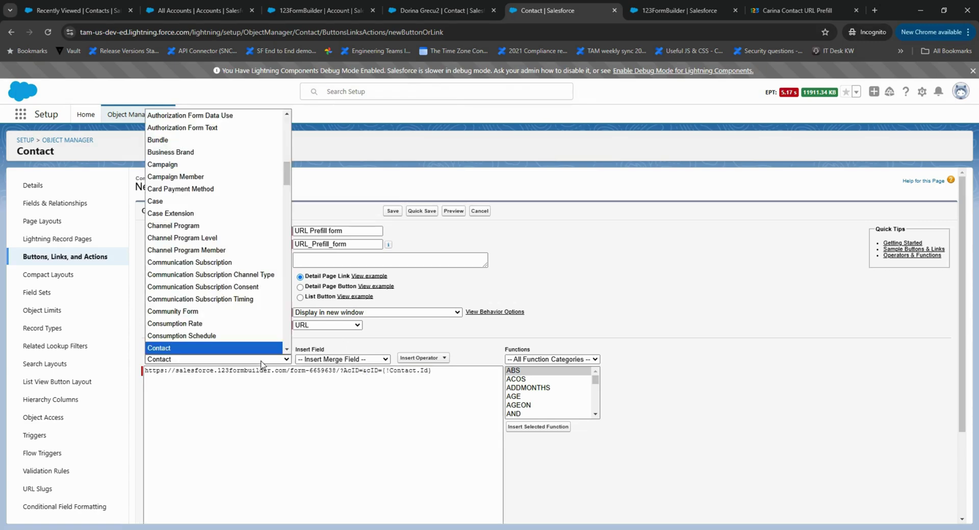
scroll(194, 265, "up", 10)
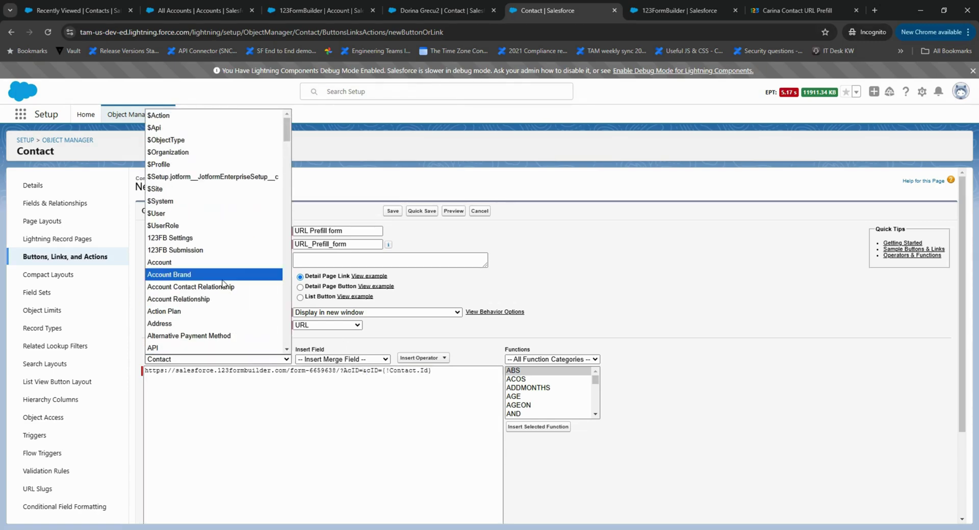
left_click(192, 270)
left_click(351, 359)
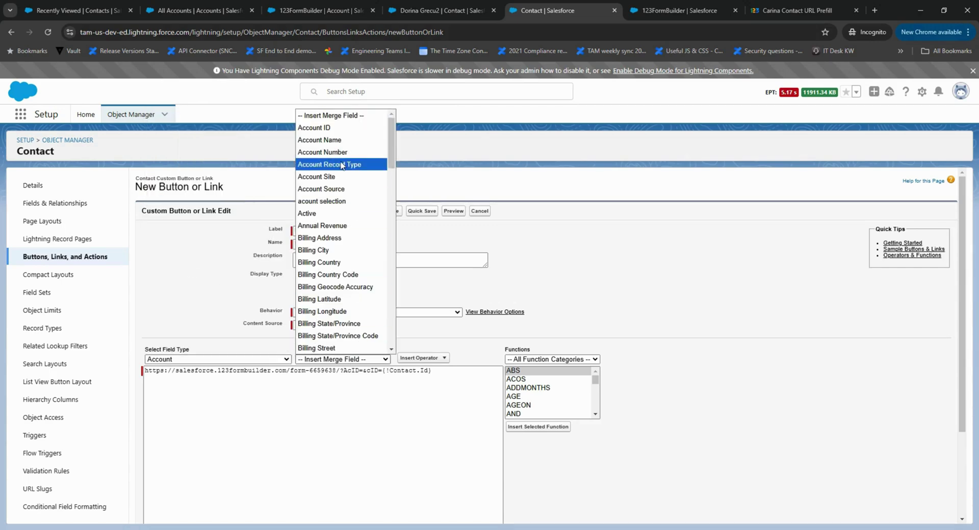
left_click(332, 128)
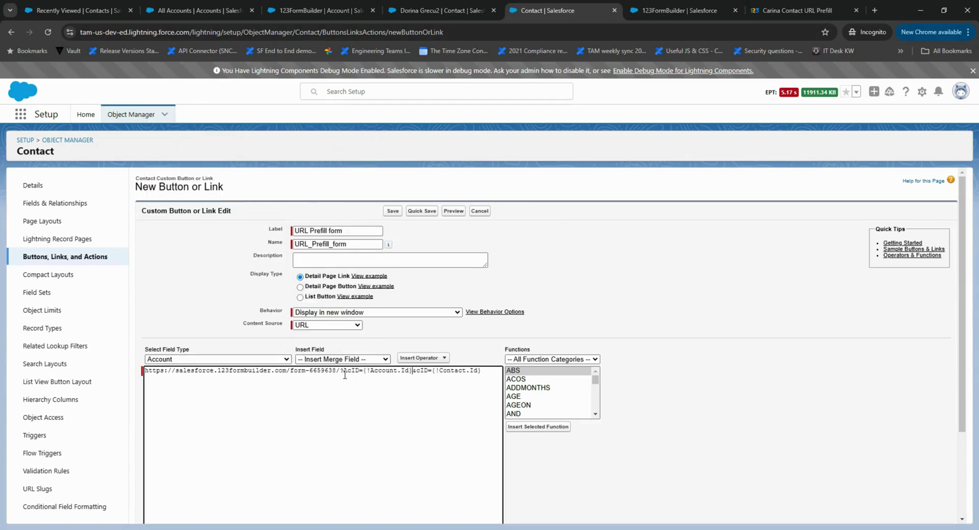
left_click_drag(345, 375, 448, 372)
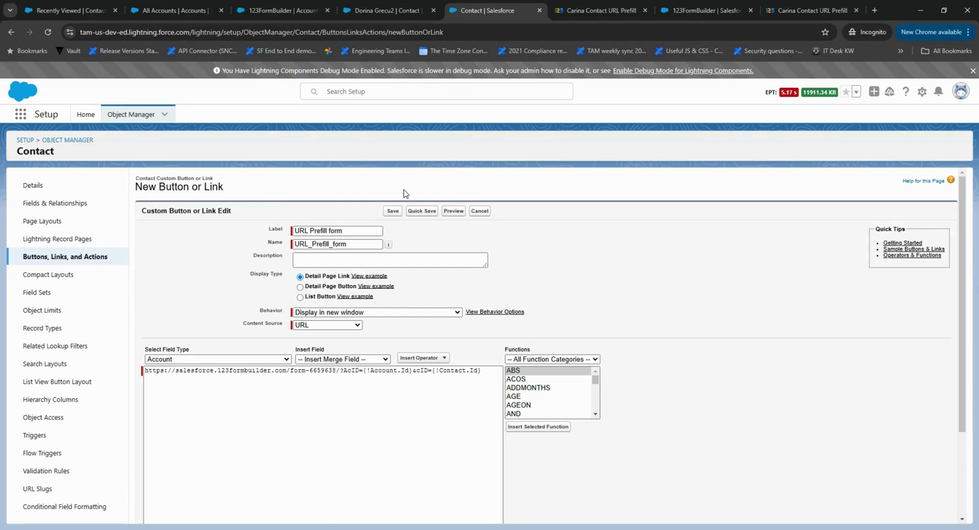
Step: Save the Contact link, then place URL Prefill form in the Contact Layout's Custom Links section and save
left_click(392, 210)
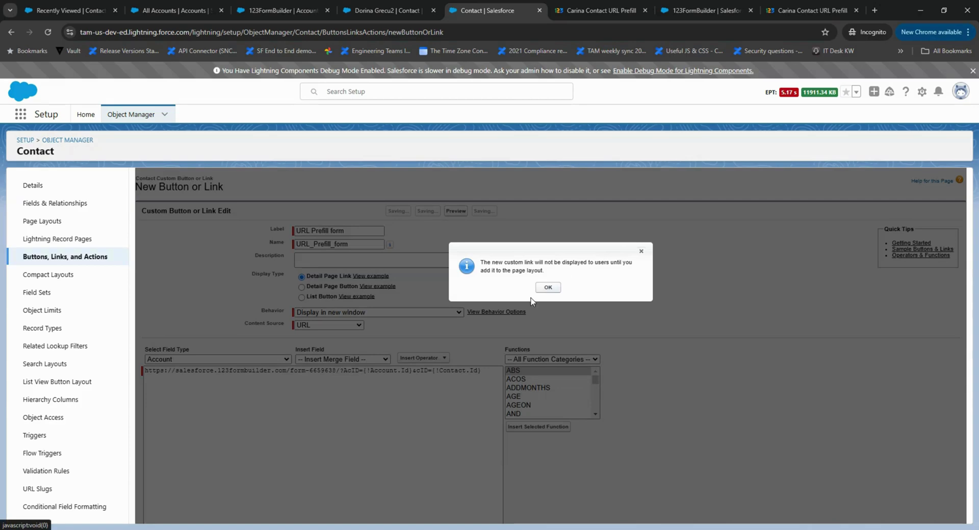
left_click(547, 287)
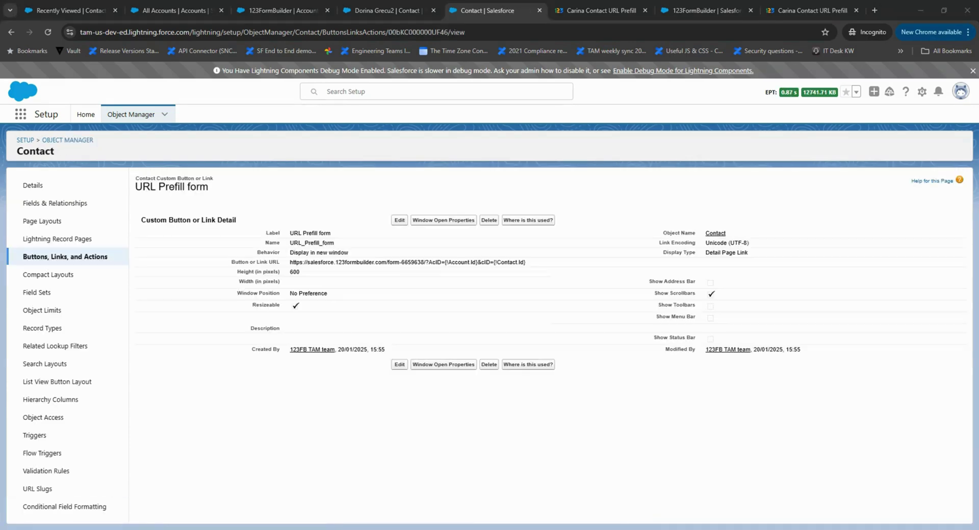
left_click(43, 221)
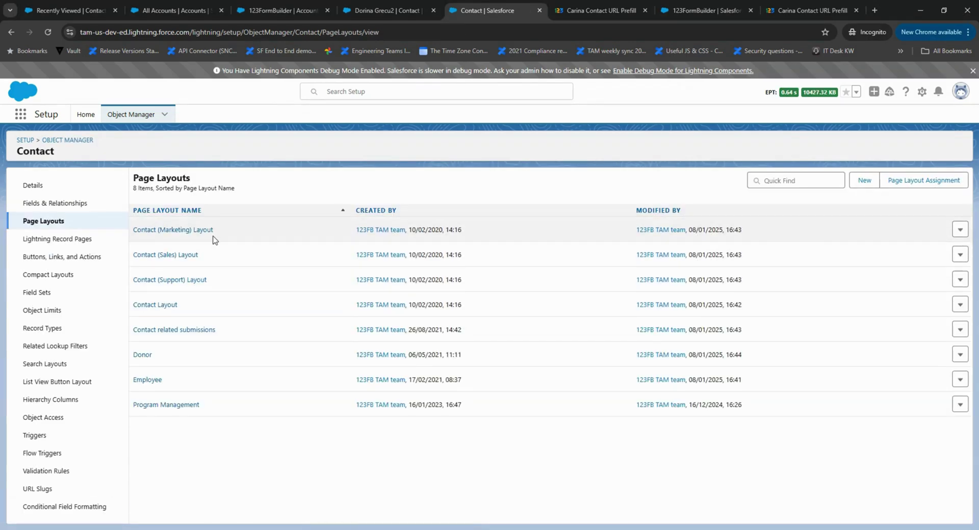
left_click(173, 232)
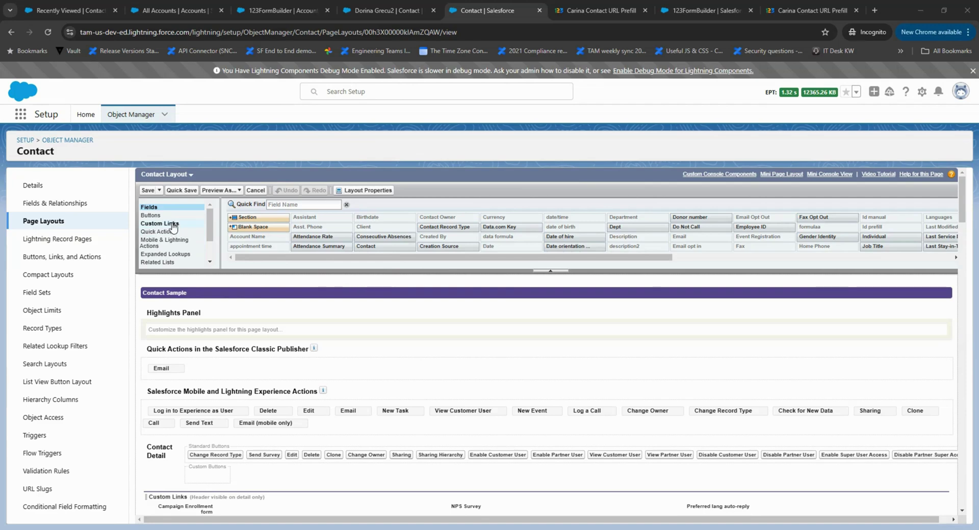
left_click(159, 224)
scroll(198, 296, "down", 1)
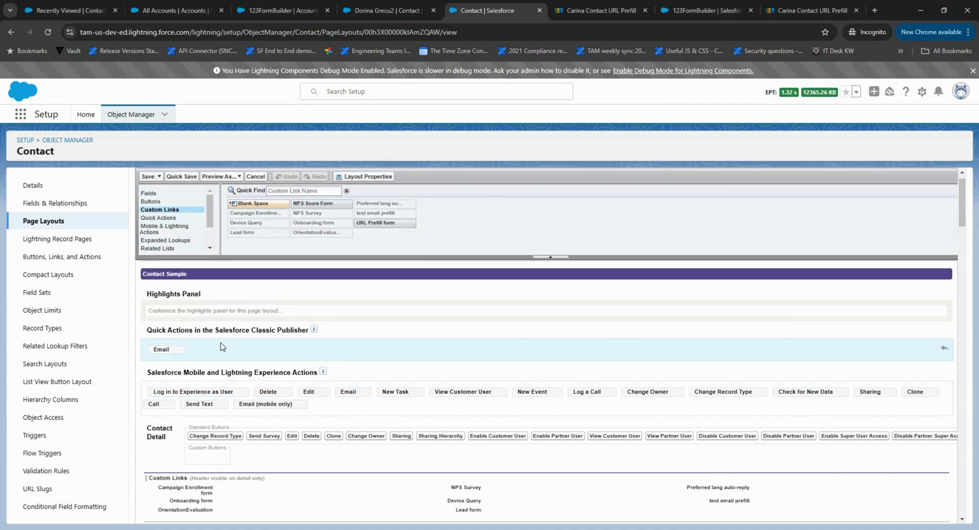
scroll(221, 347, "down", 1)
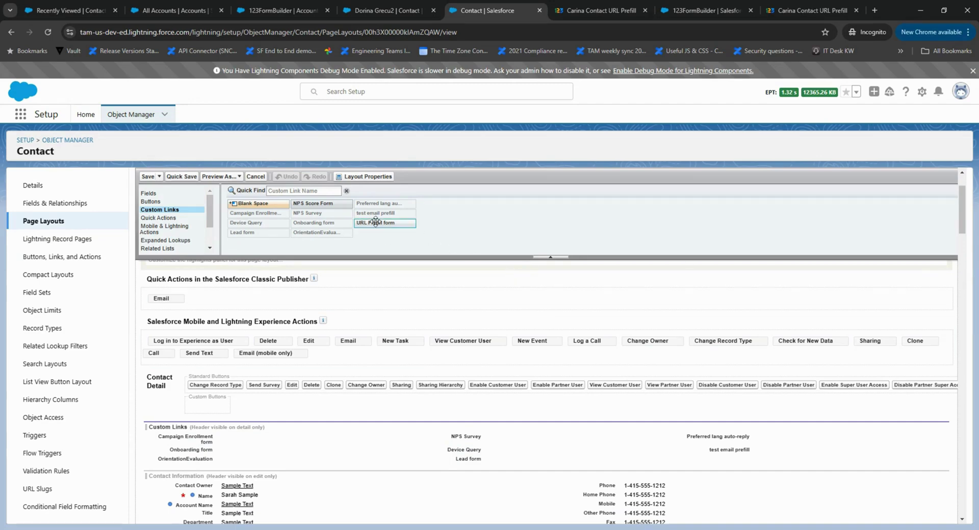
left_click_drag(375, 222, 734, 461)
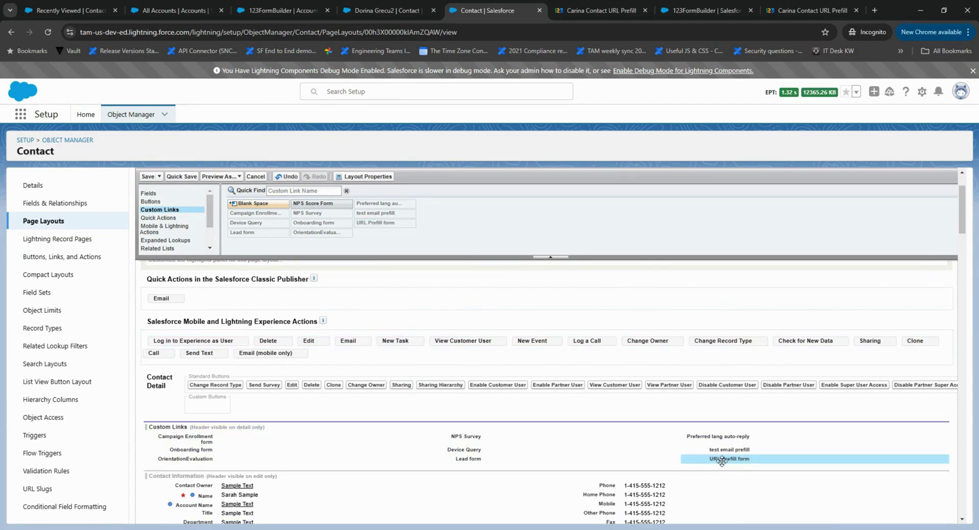
left_click(148, 176)
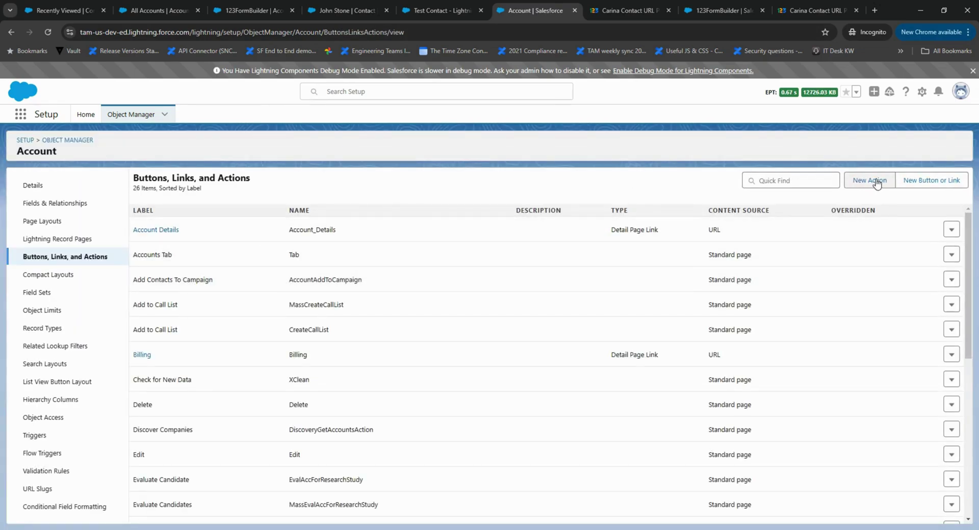
Step: Start a new Account custom link and paste the form URL, deleting the explanatory sentence
left_click(919, 184)
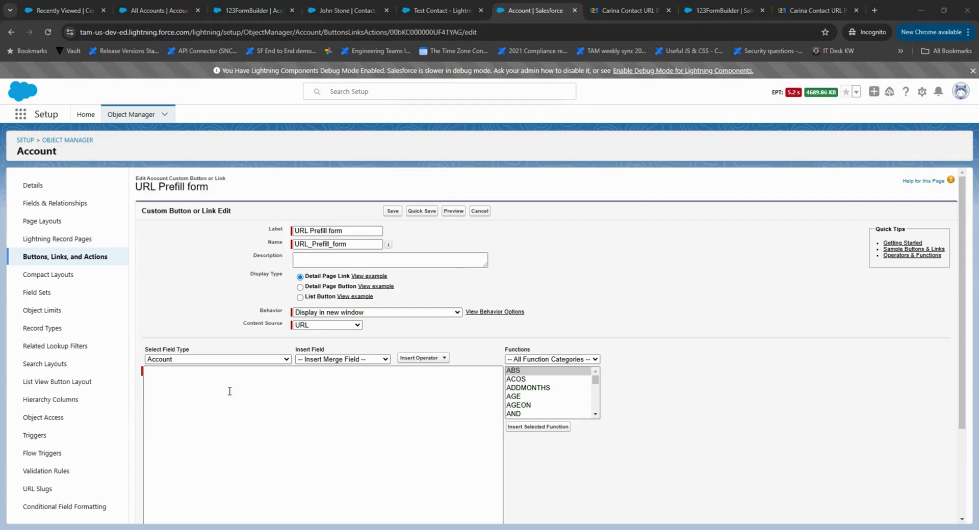
left_click(230, 391)
type("The form URL that you need to use is: https://salesforce.123formbuilder.com/form-6659638/?AcID=your_value")
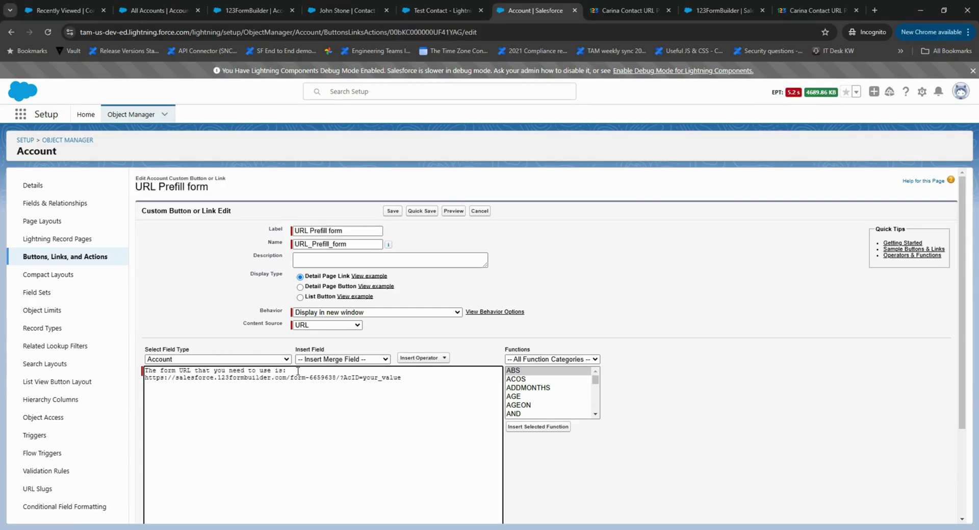
left_click_drag(297, 372, 126, 371)
key("Delete")
key("Delete")
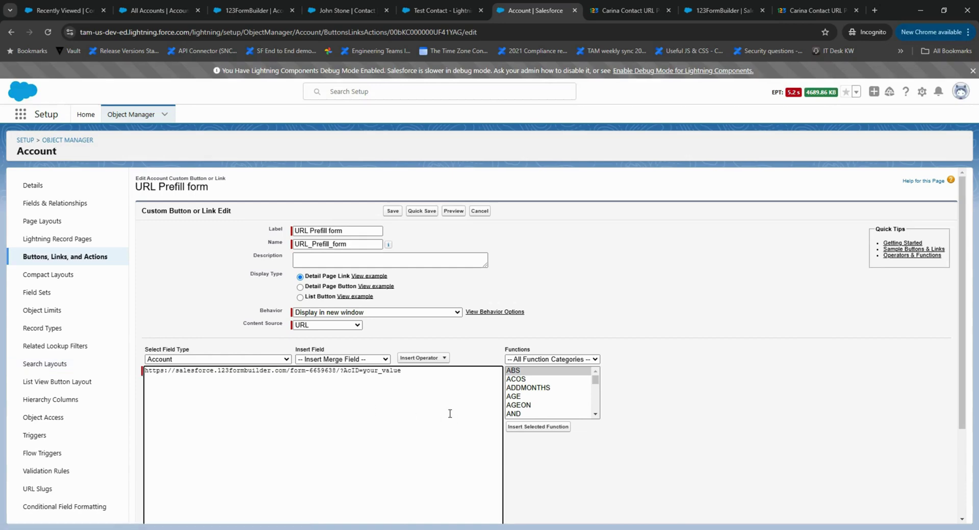
Step: Replace your_value after AcID= with the {!Account.Id} merge field and save the link
left_click_drag(416, 371, 365, 372)
key("Delete")
left_click(324, 360)
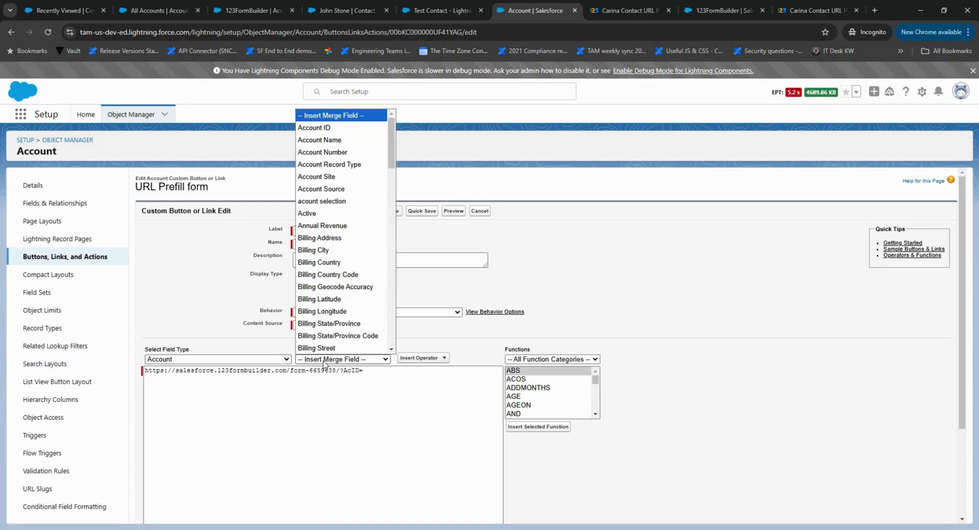
left_click(314, 127)
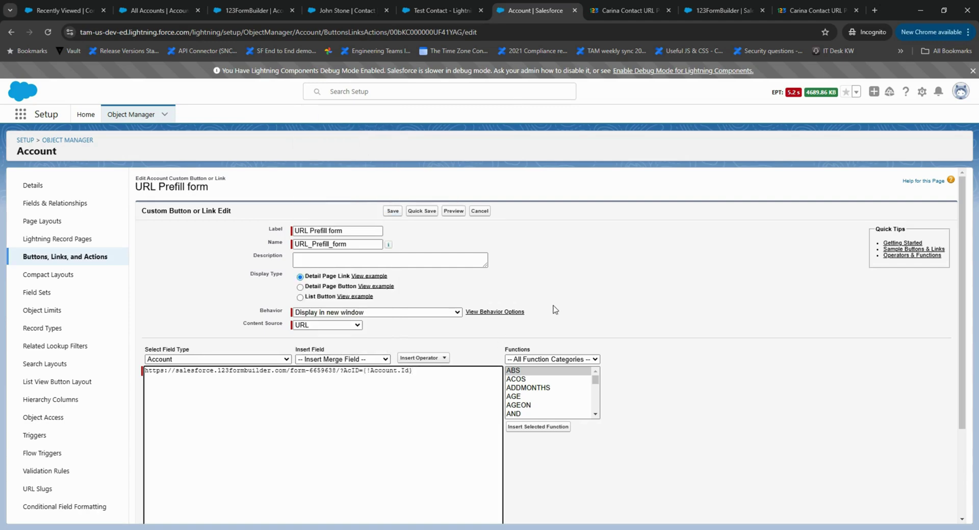
left_click(391, 211)
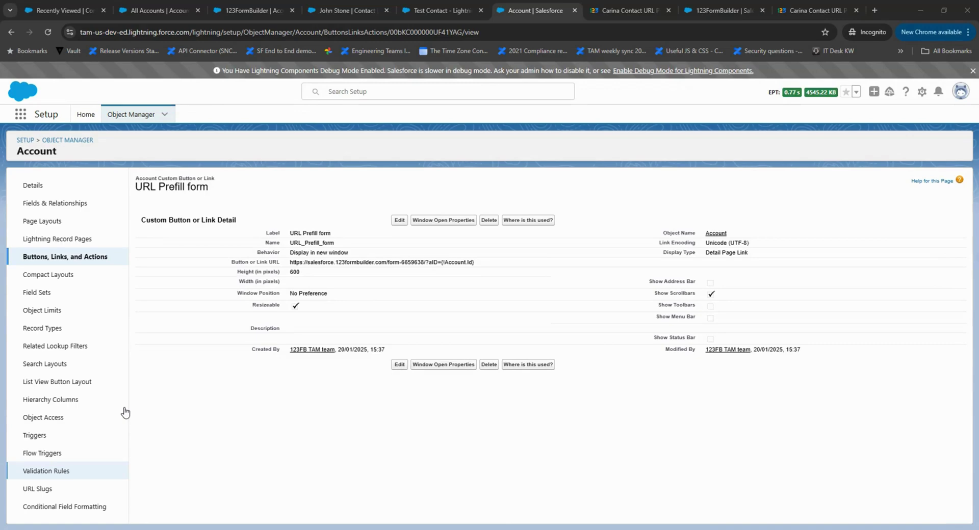
Step: Drag URL Prefill form into the Account Layout's Custom Links section and save the layout
left_click(44, 220)
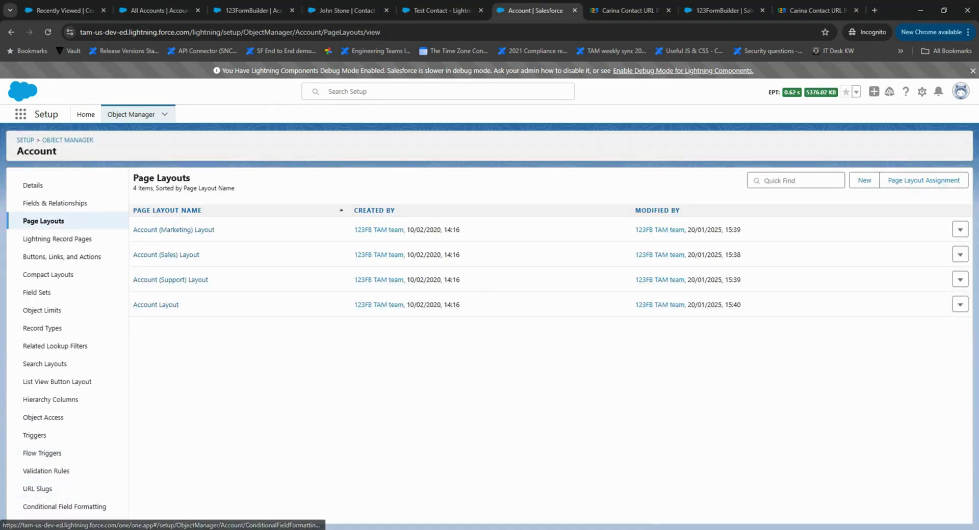
left_click(164, 305)
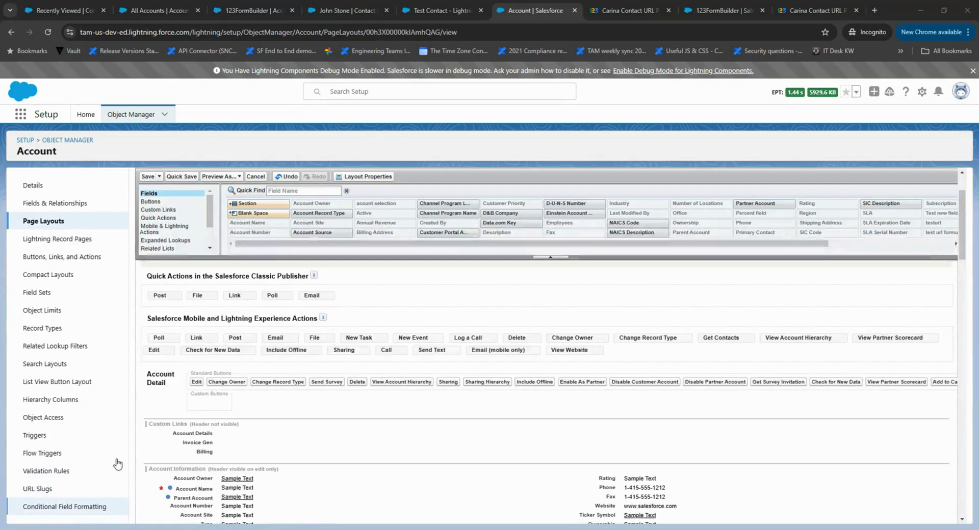
left_click(159, 210)
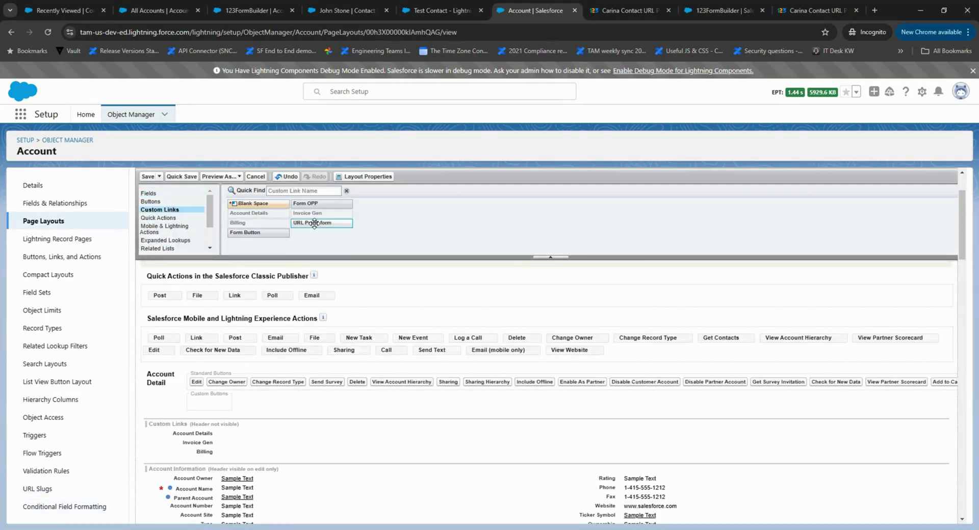
left_click_drag(312, 223, 263, 428)
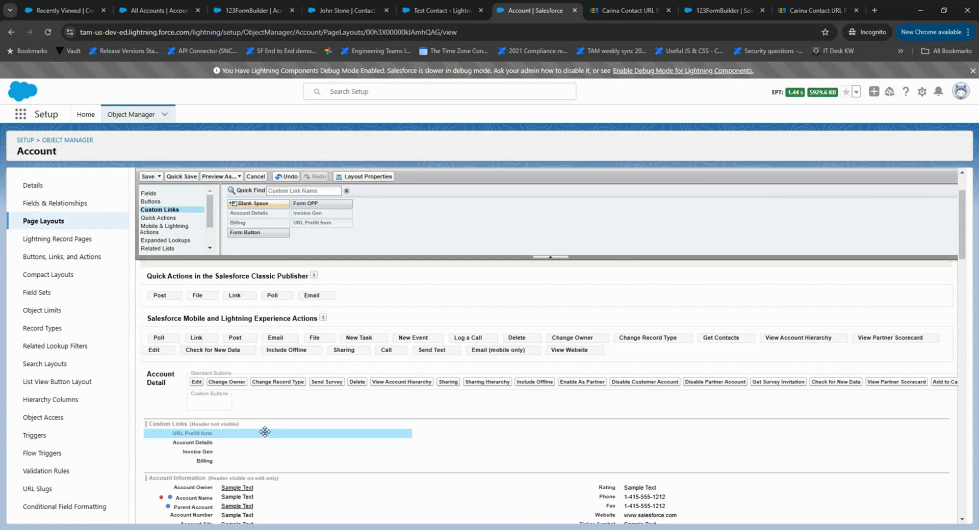
left_click(149, 176)
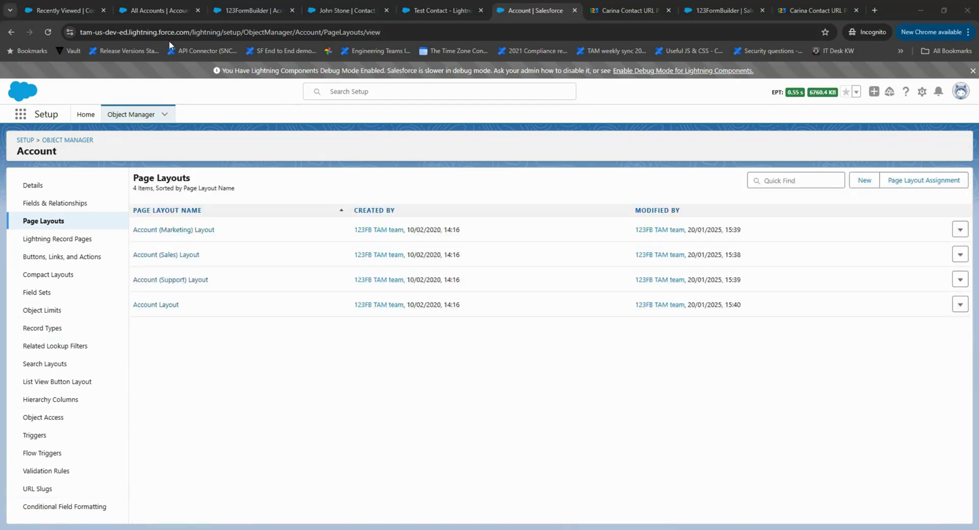
Step: Open the form from the account's URL Prefill form link and check Account ID and Name are prefilled
left_click(250, 10)
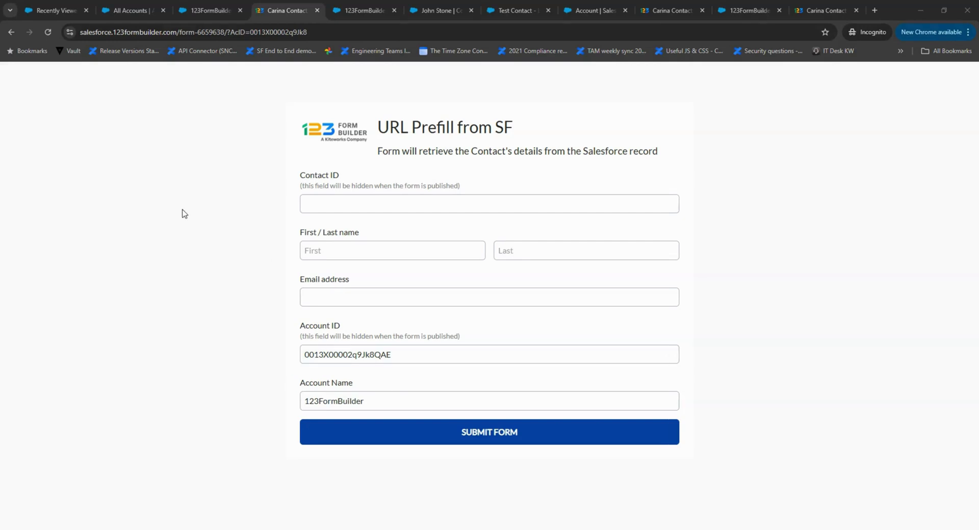
left_click(48, 31)
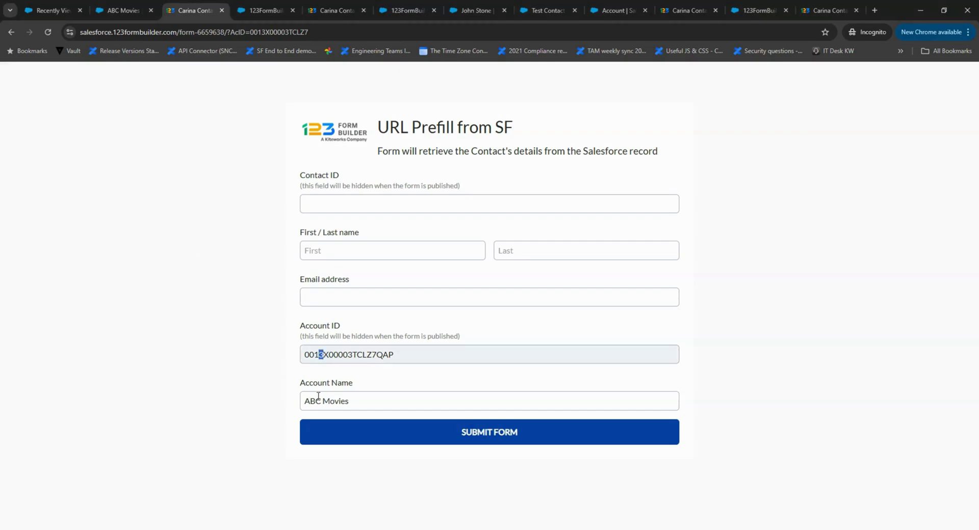
left_click_drag(318, 355, 338, 354)
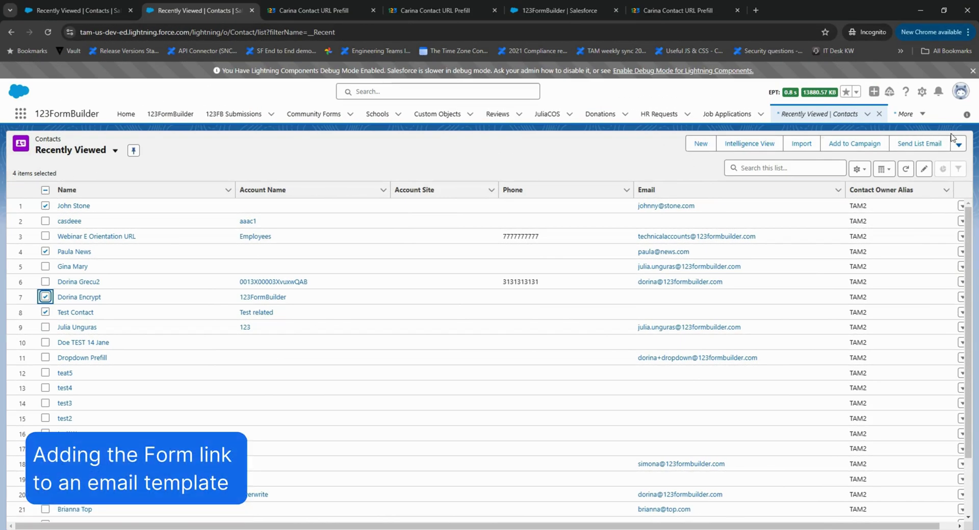
Step: Start a list email to the selected contacts and copy the form's prefill URL from 123FormBuilder
left_click(918, 145)
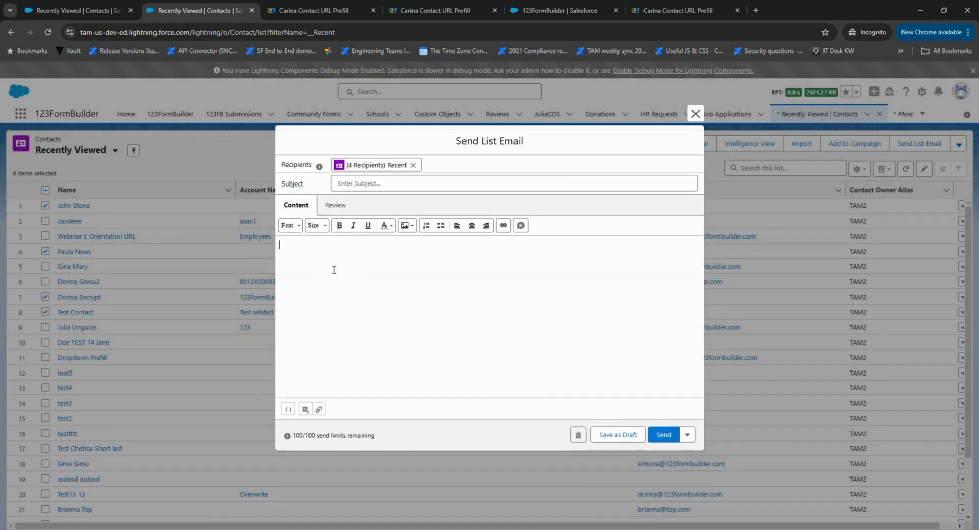
key("ctrl+5")
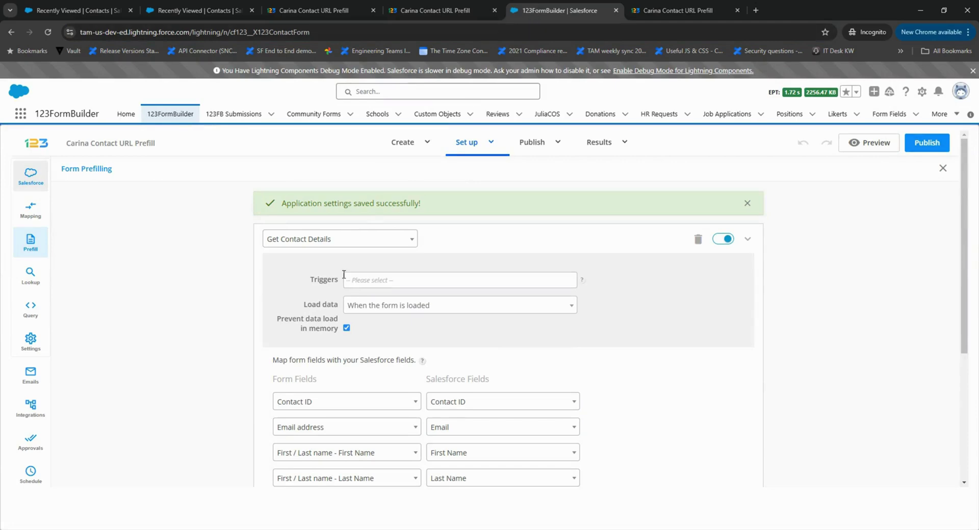
scroll(350, 271, "down", 4)
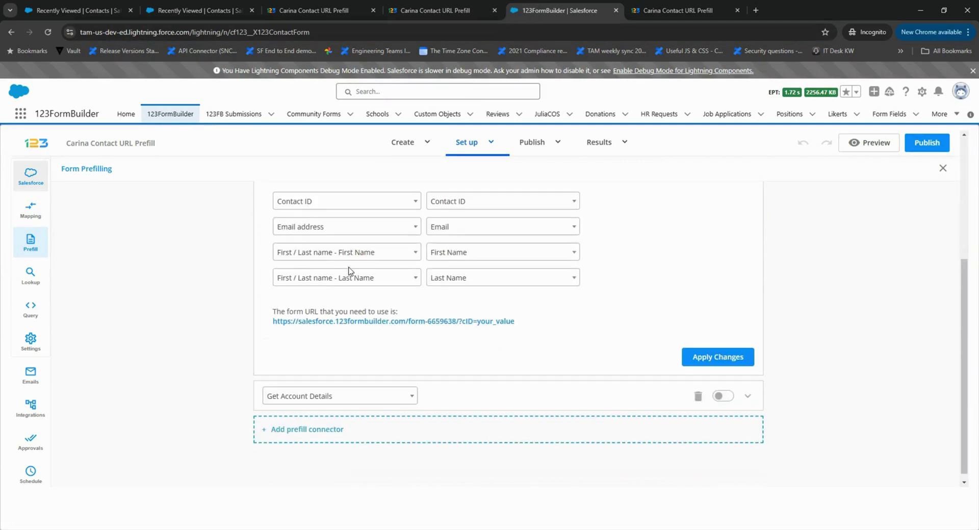
right_click(418, 320)
left_click(467, 396)
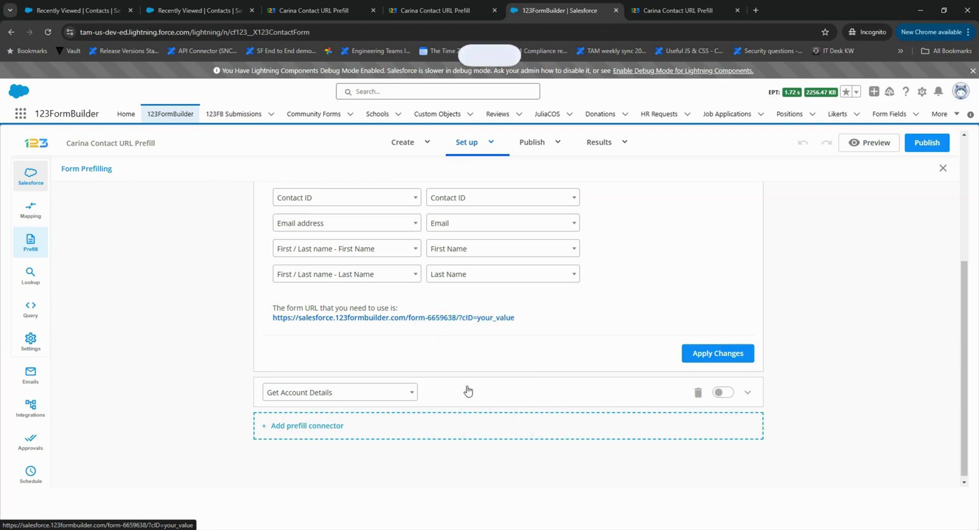
Step: Type 'Test URL Prefill Form' in the email body, paste the URL below it, and select your_value
left_click(194, 10)
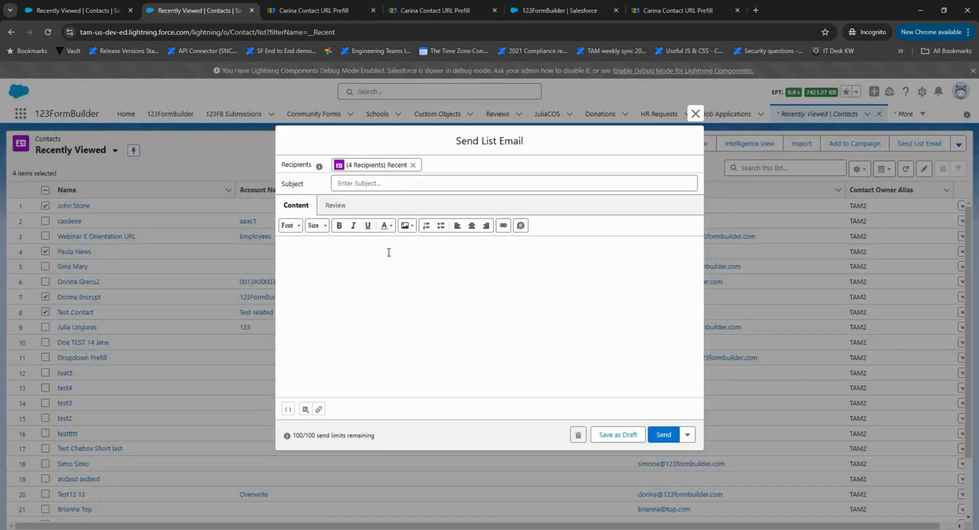
left_click(384, 253)
type("Test URL Prefill Form")
key("ctrl+v")
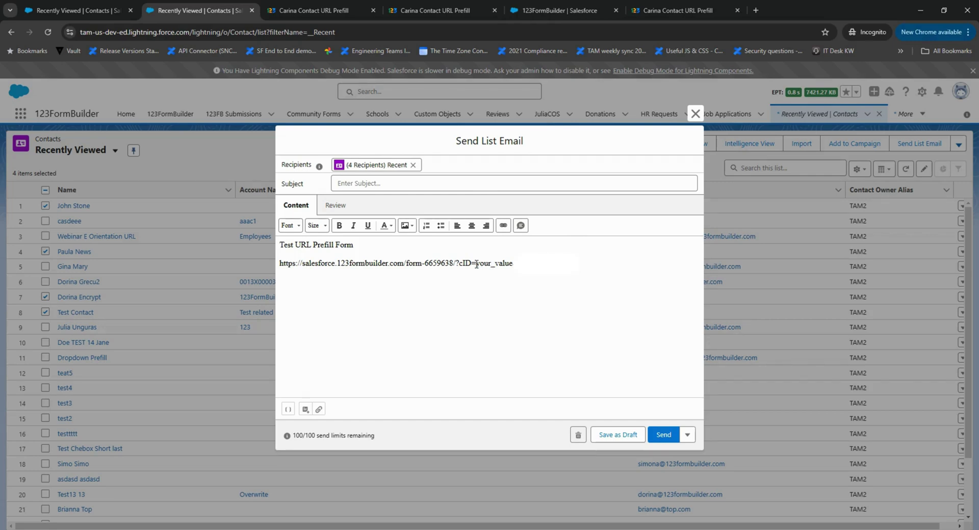
left_click_drag(476, 264, 511, 262)
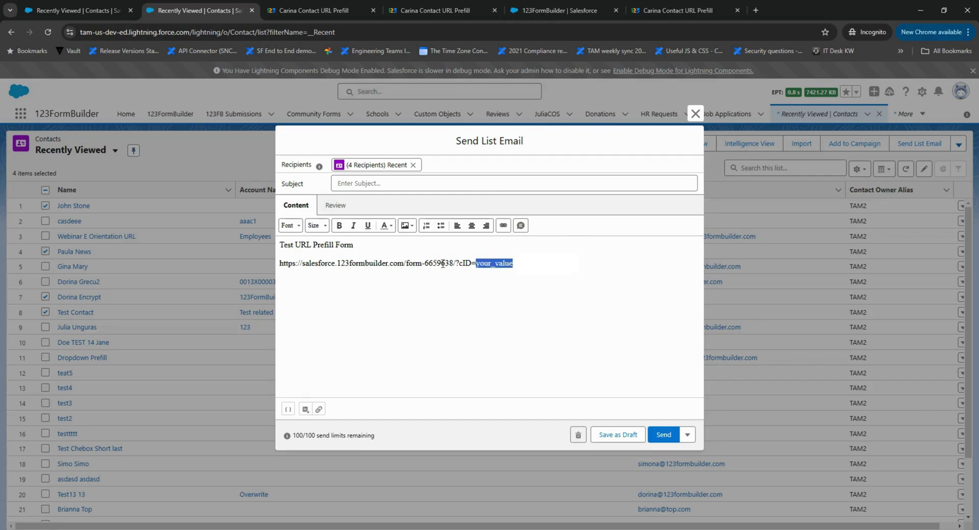
Step: Replace your_value with the recipient's Contact ID merge field, then cut the whole URL line
left_click(289, 411)
left_click(486, 165)
type("id")
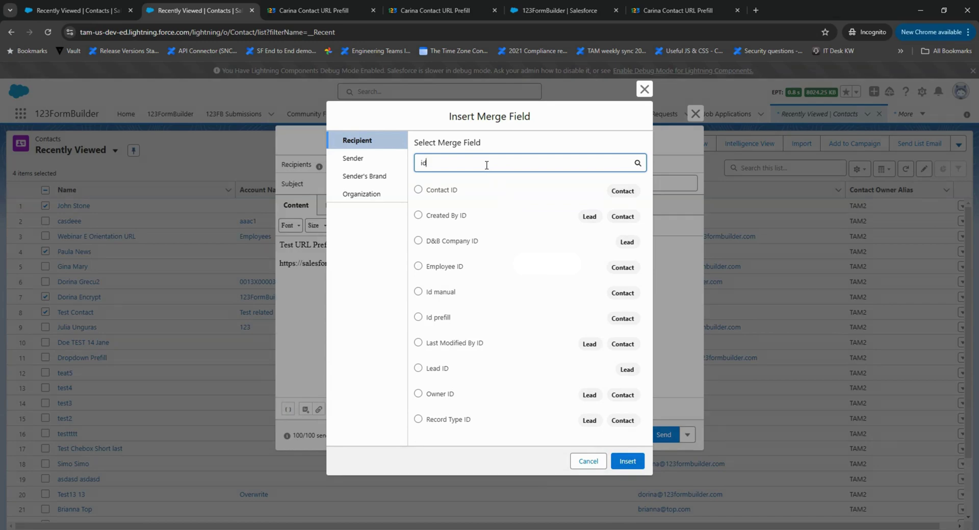
left_click(419, 190)
left_click(628, 462)
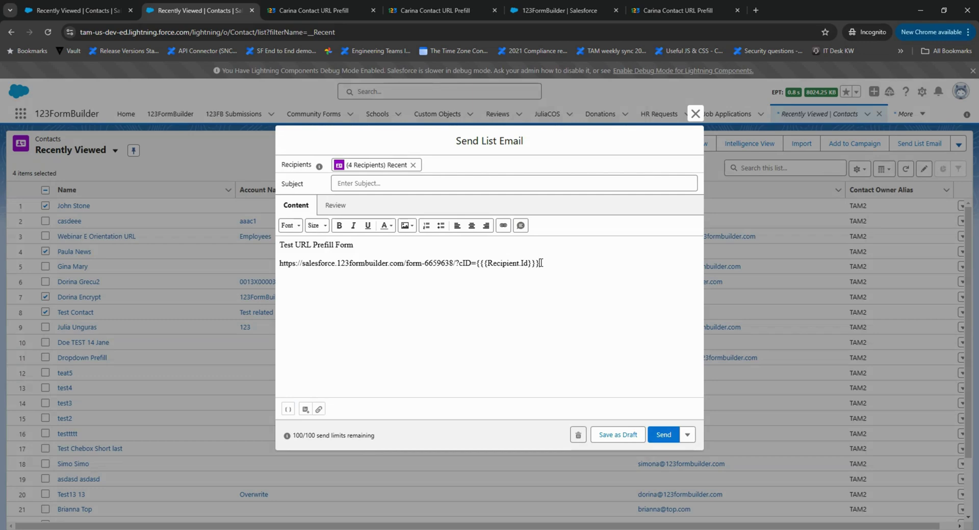
left_click_drag(542, 263, 270, 268)
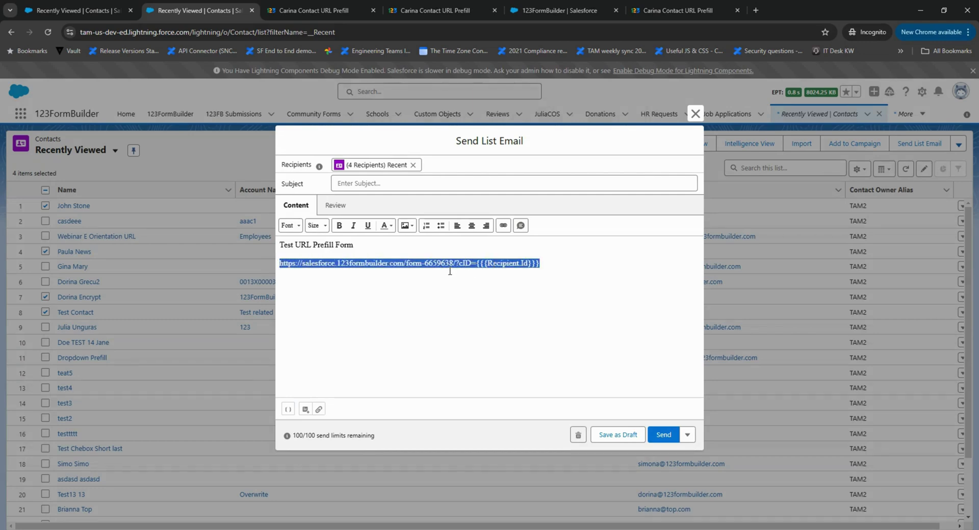
key("ctrl+x")
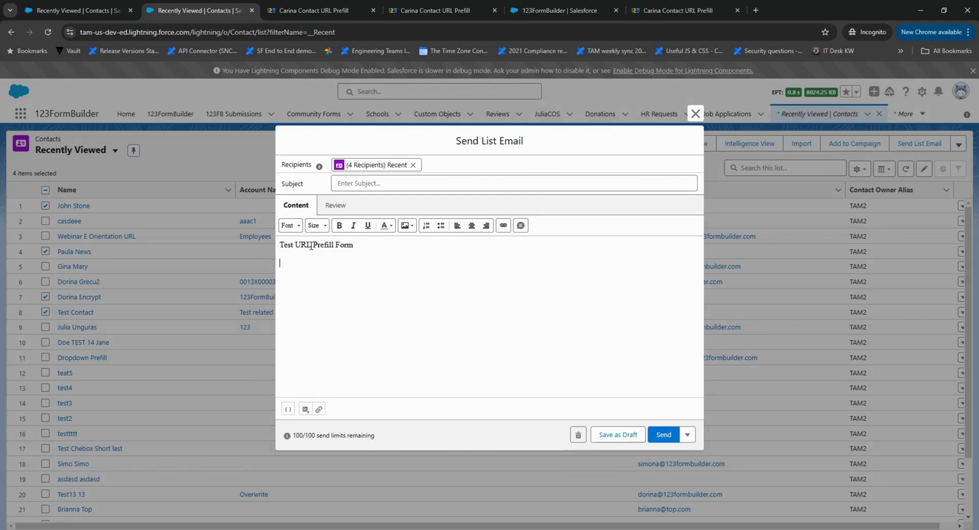
Step: Hyperlink the words 'URL Prefill Form' to the prefill URL carrying cID={{{Recipient.Id}}}
left_click_drag(296, 246, 378, 243)
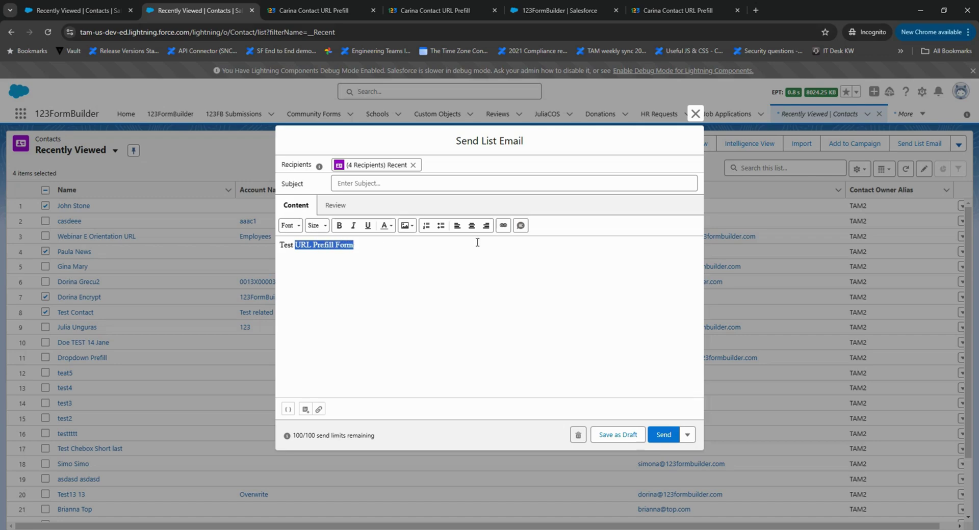
left_click(502, 225)
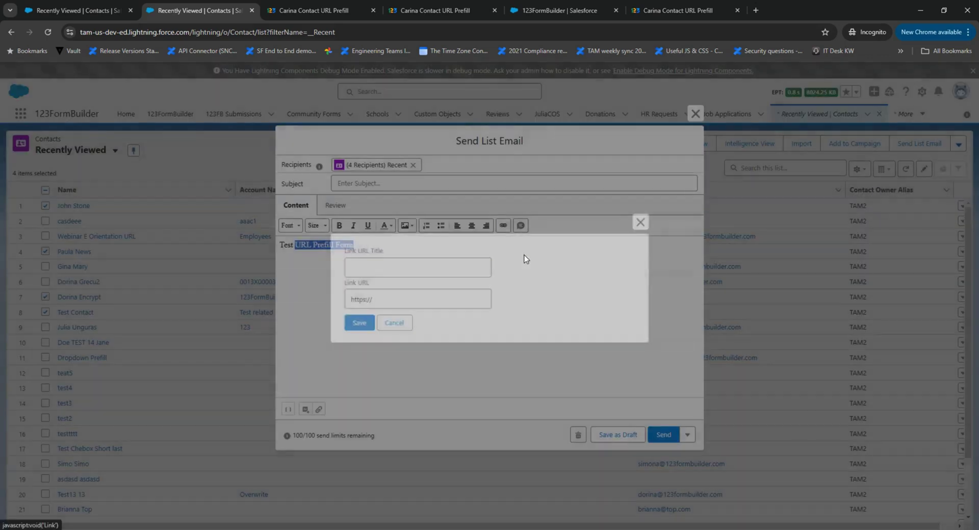
left_click(418, 271)
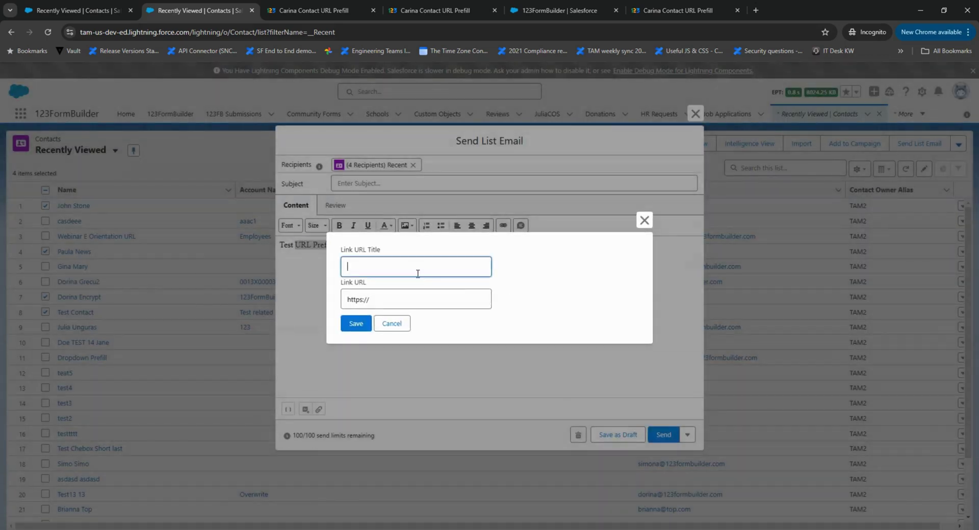
left_click(391, 304)
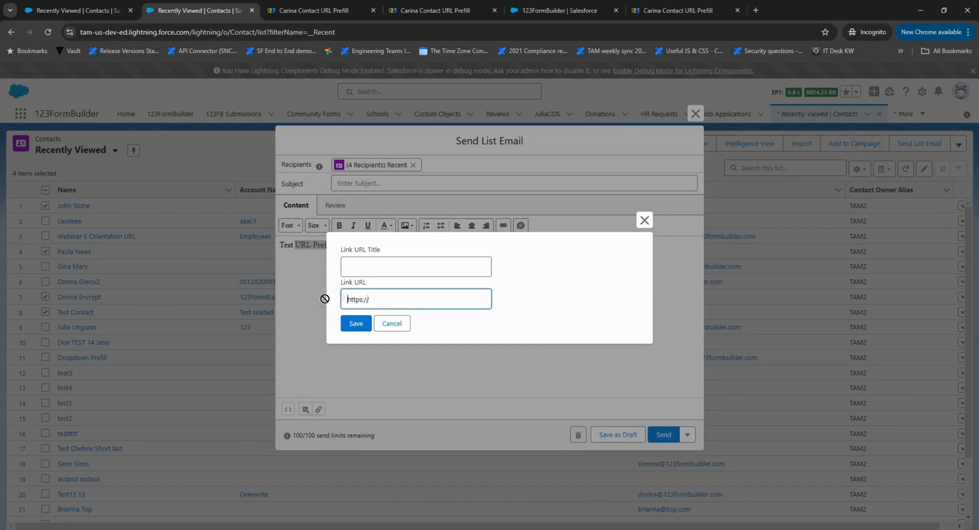
left_click_drag(349, 300, 408, 296)
key("ctrl+v")
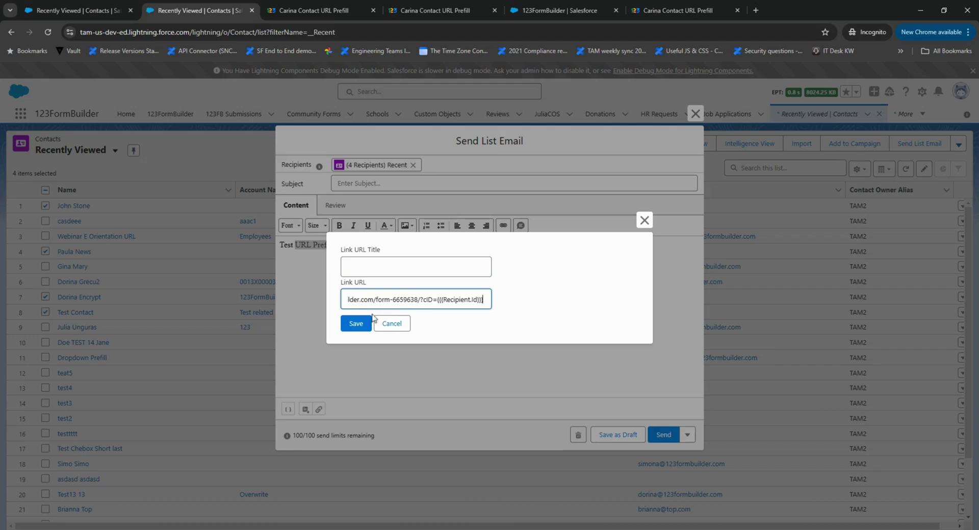
left_click(355, 323)
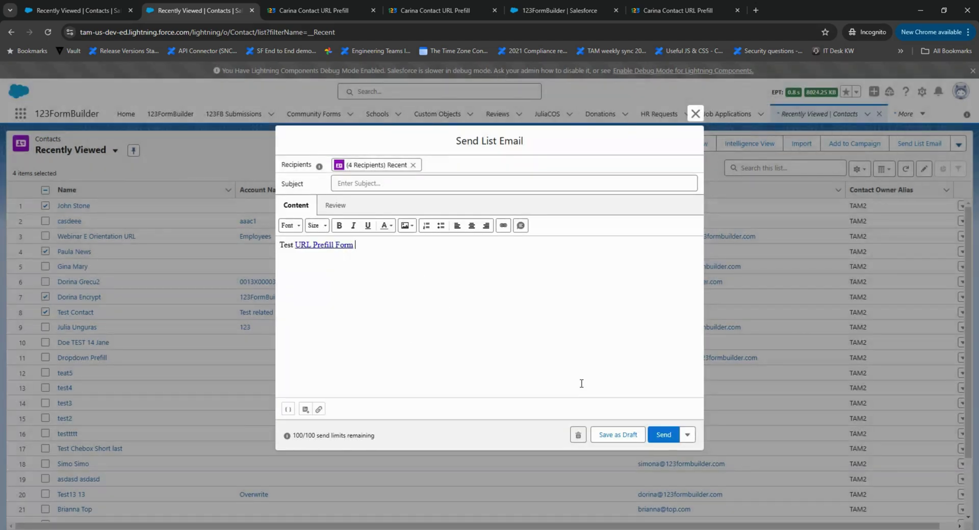
Step: Send the list email, then insert the Promo Campaign with form template into a new one
left_click(666, 437)
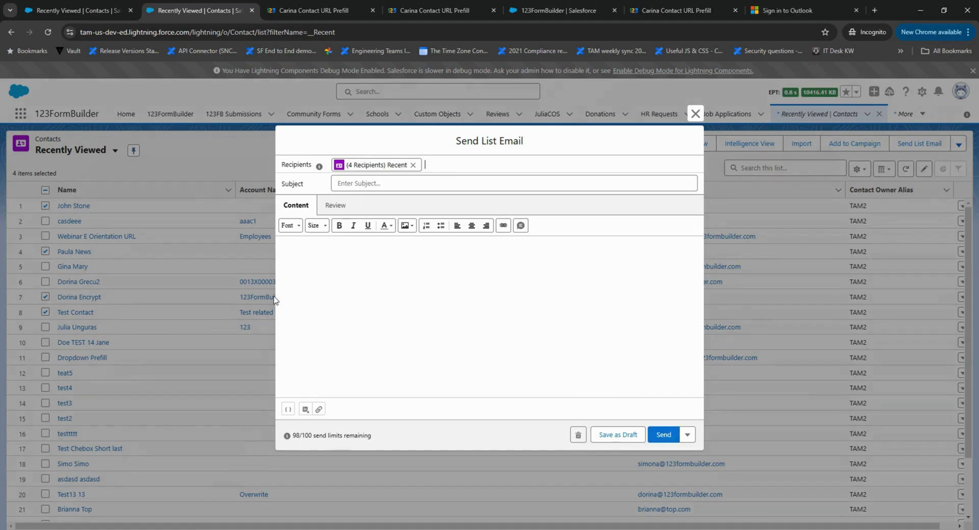
left_click(305, 410)
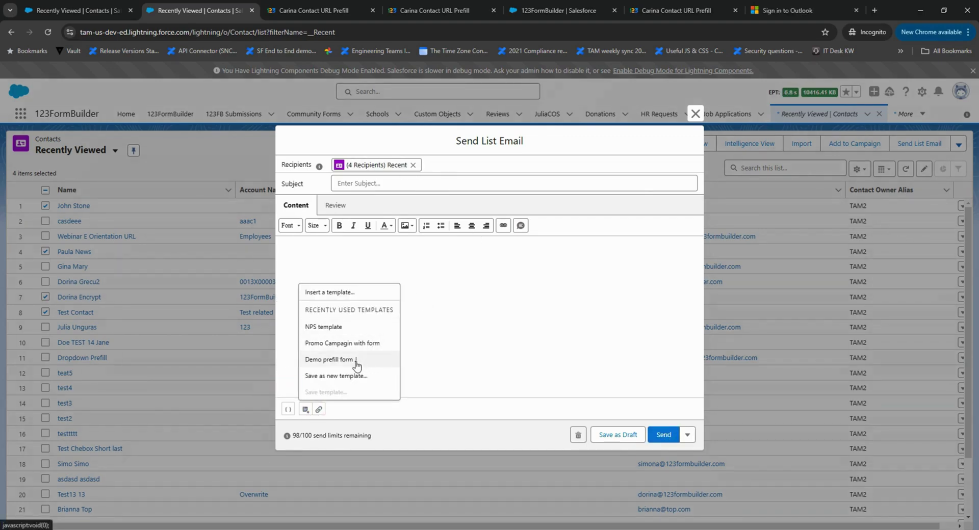
left_click(357, 344)
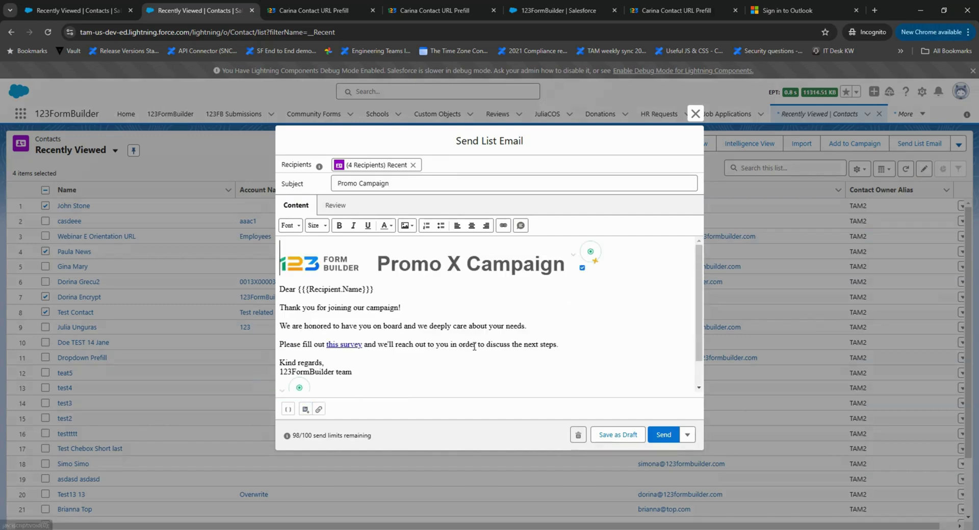
Step: Confirm the 'this survey' link ends with the recipient ID merge field, then send the campaign email
left_click_drag(329, 344, 365, 345)
key("ctrl+k")
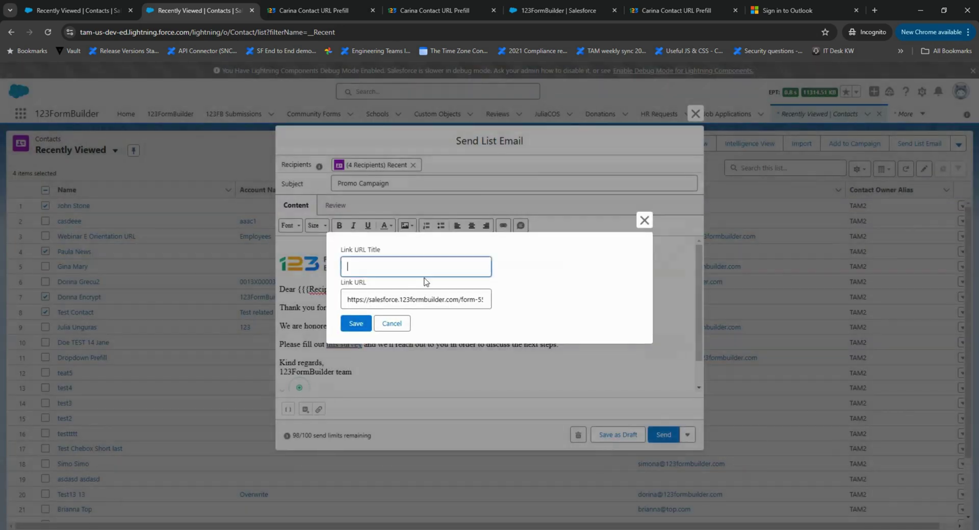
left_click(376, 300)
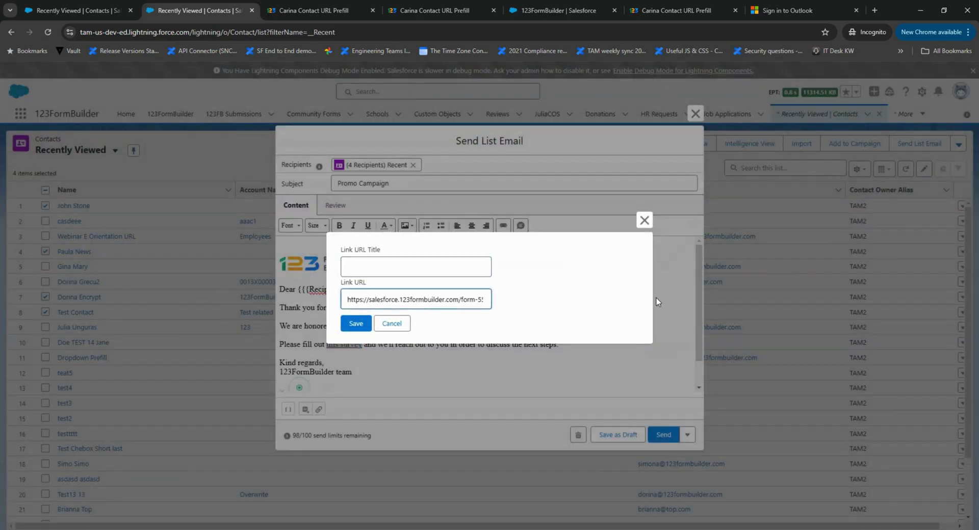
key("Right")
key("Right")
key("Right")
key("Right")
key("Right")
key("Right")
key("Right")
key("Right")
key("Right")
key("Right")
key("Right")
key("Right")
key("Right")
key("Right")
key("Right")
key("Right")
key("Right")
key("Right")
key("Right")
key("Right")
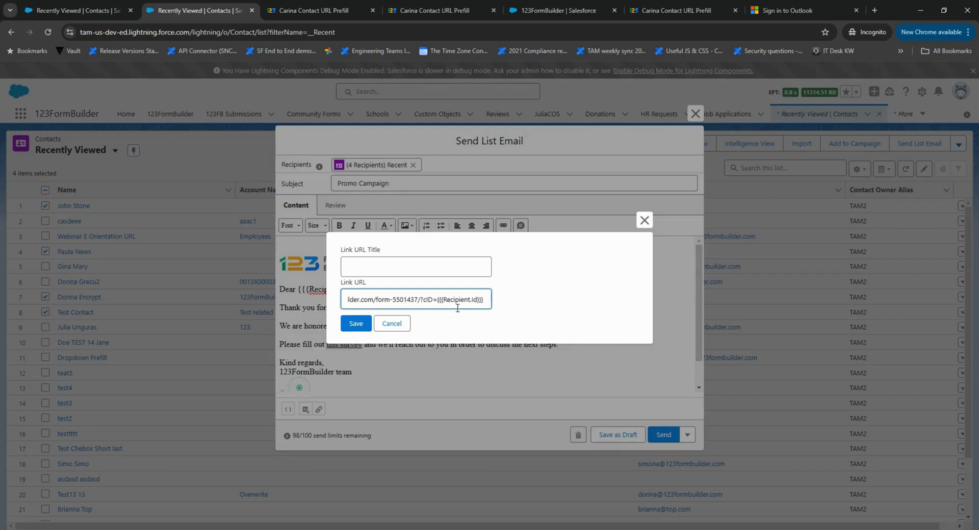
key("shift+End")
left_click(392, 323)
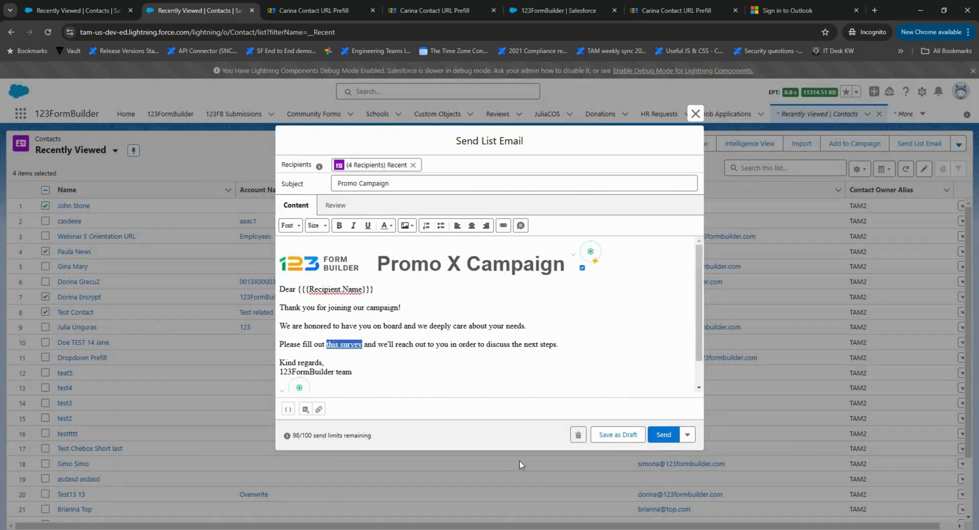
left_click(664, 435)
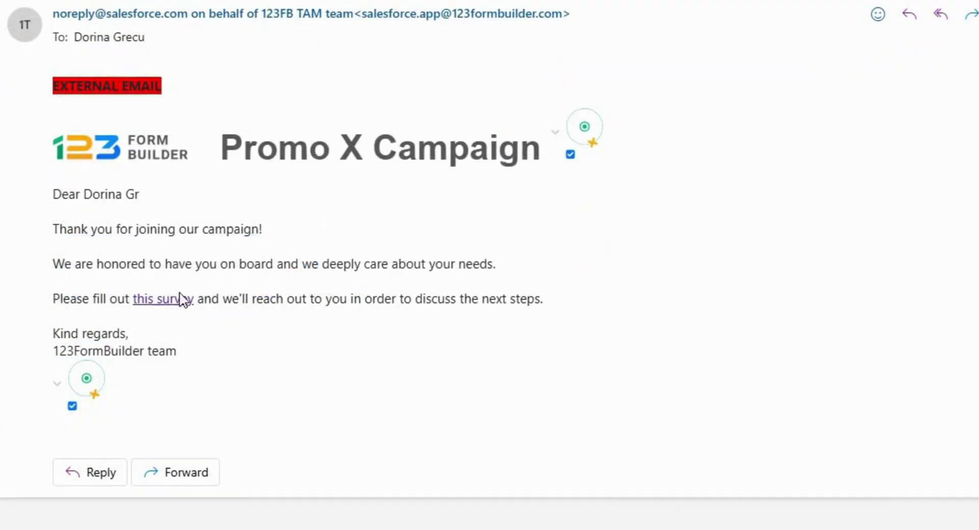
Step: Open the 'this survey' link from the received email and inspect the cID parameter in the address
left_click(169, 302)
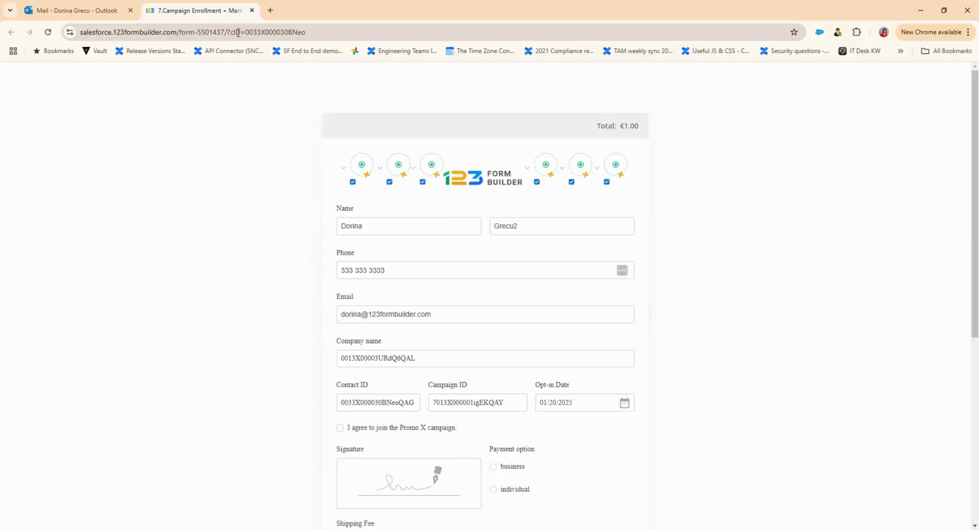
left_click(230, 32)
left_click(257, 32)
left_click_drag(258, 32, 372, 33)
left_click(370, 35)
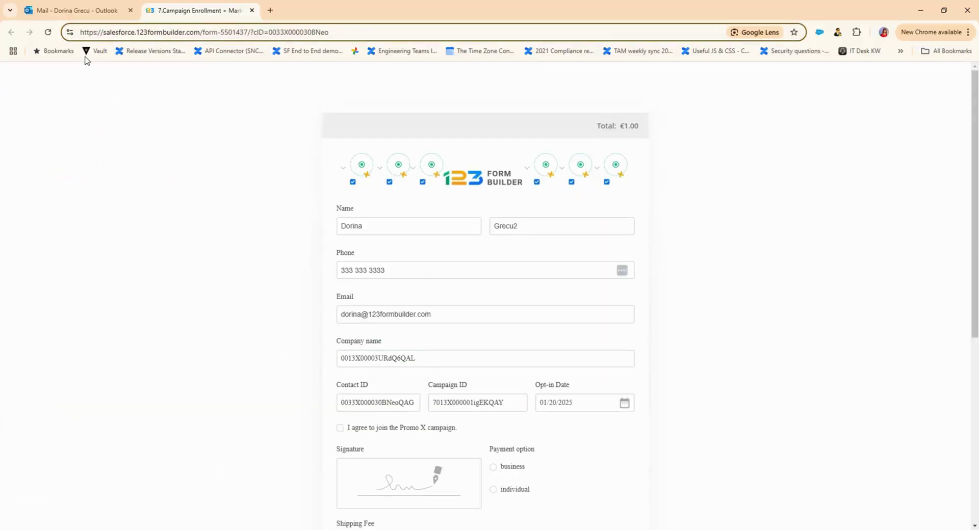